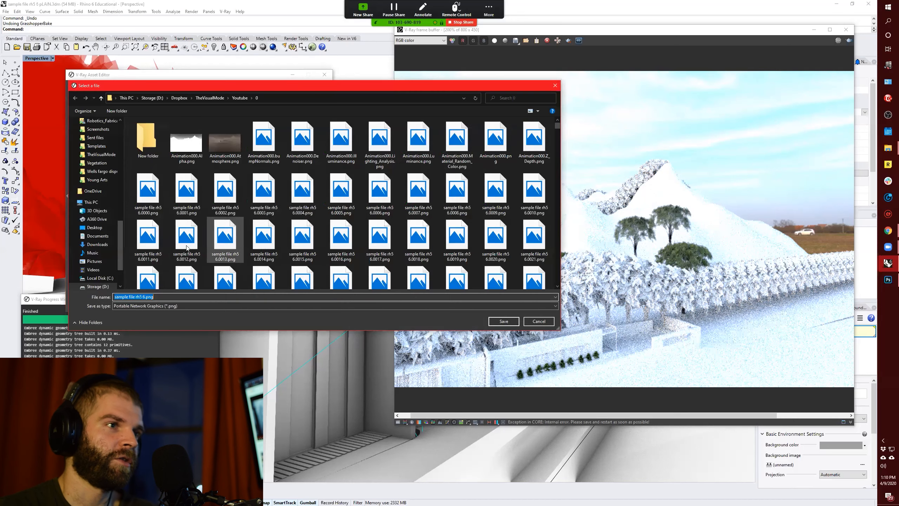
# Set the render's save location to New folder inside folder 0, keeping the PNG file name "sample file rh5 6.png"
pyautogui.scroll(-2, 408, 243)
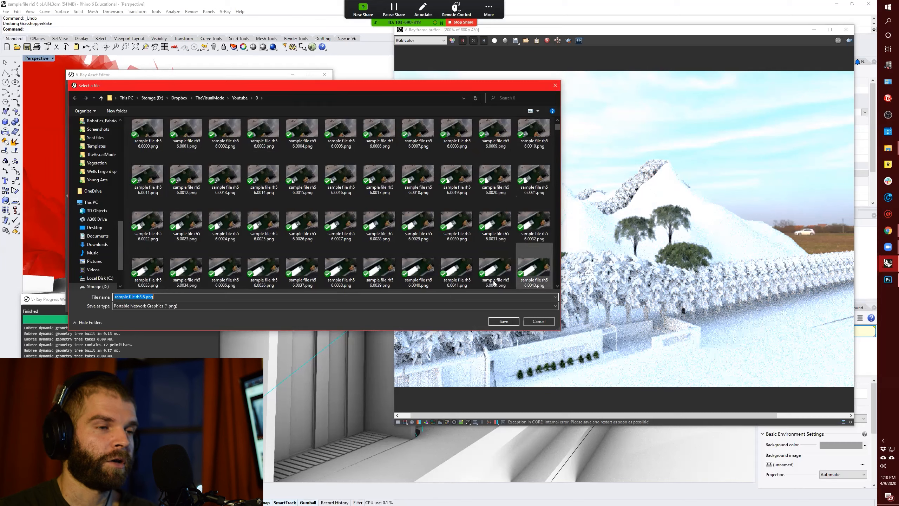
pyautogui.scroll(-5, 190, 269)
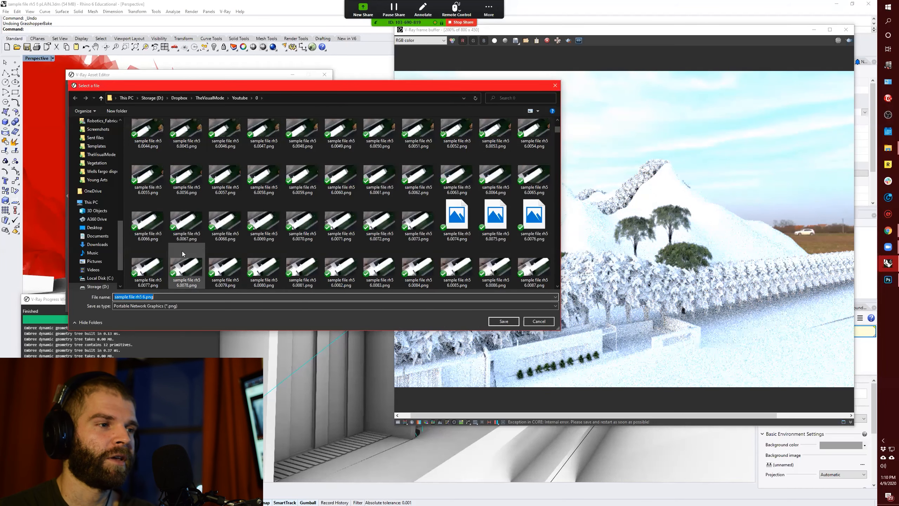
pyautogui.scroll(-6, 303, 177)
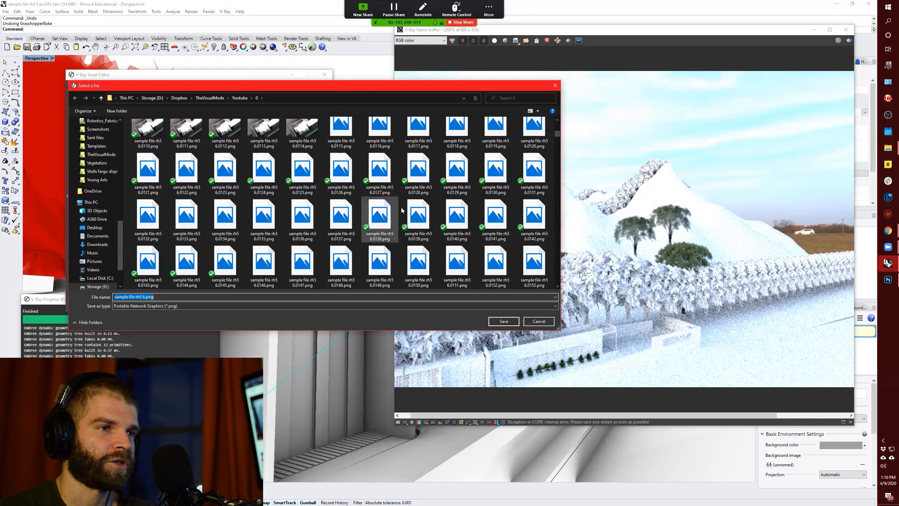
pyautogui.scroll(10, 349, 224)
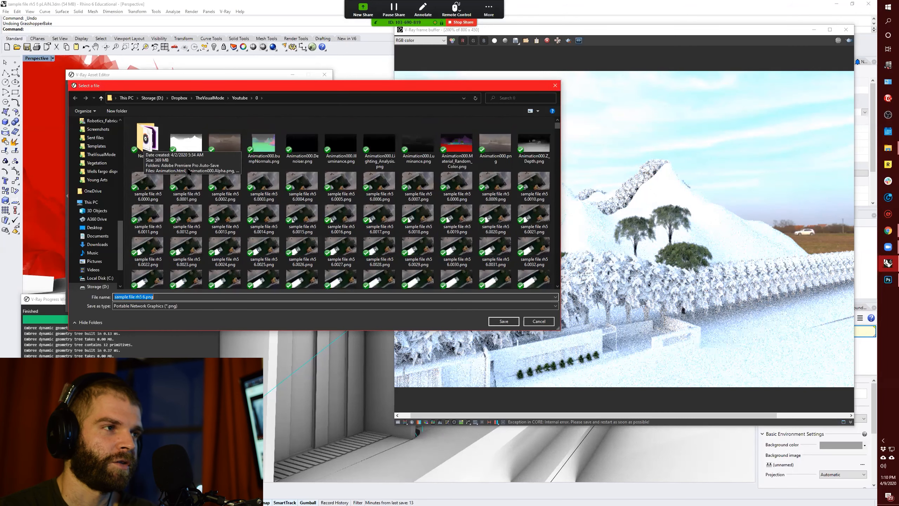
pyautogui.doubleClick(147, 140)
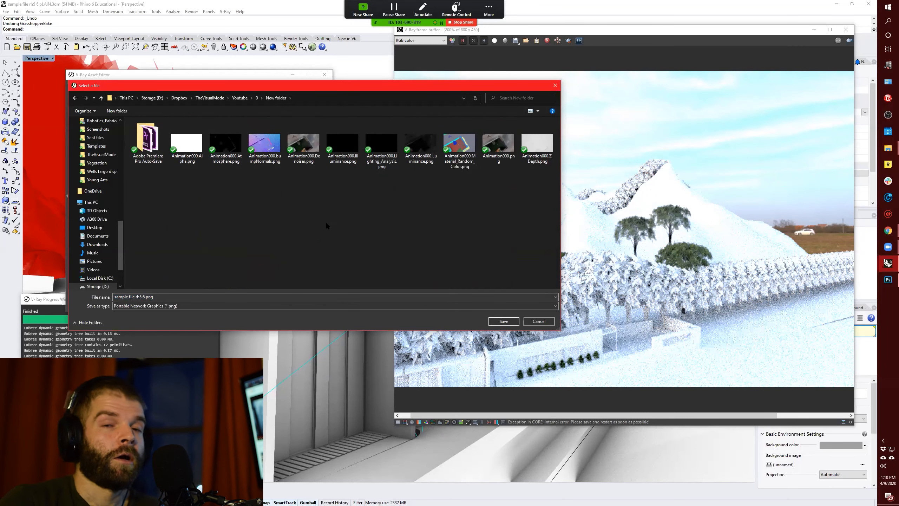
pyautogui.click(503, 321)
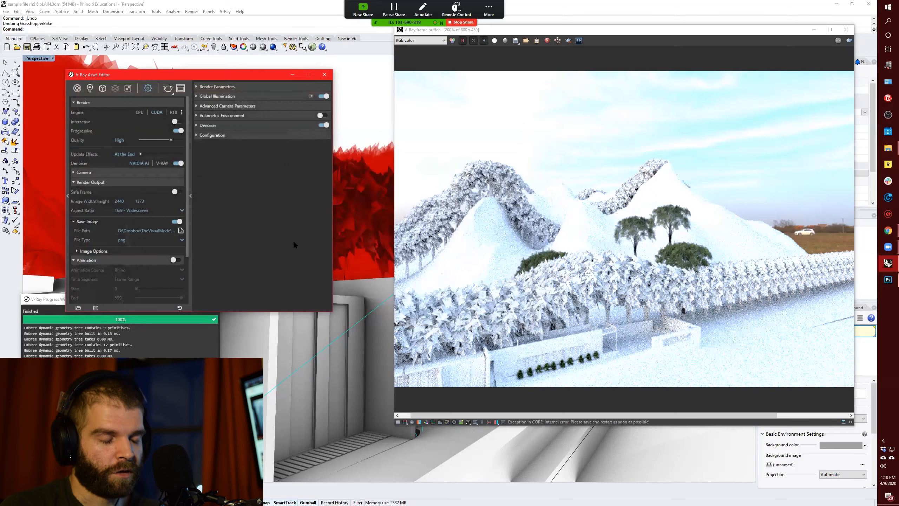
# Turn on the animation option in the V-Ray render settings
pyautogui.scroll(-5, 139, 267)
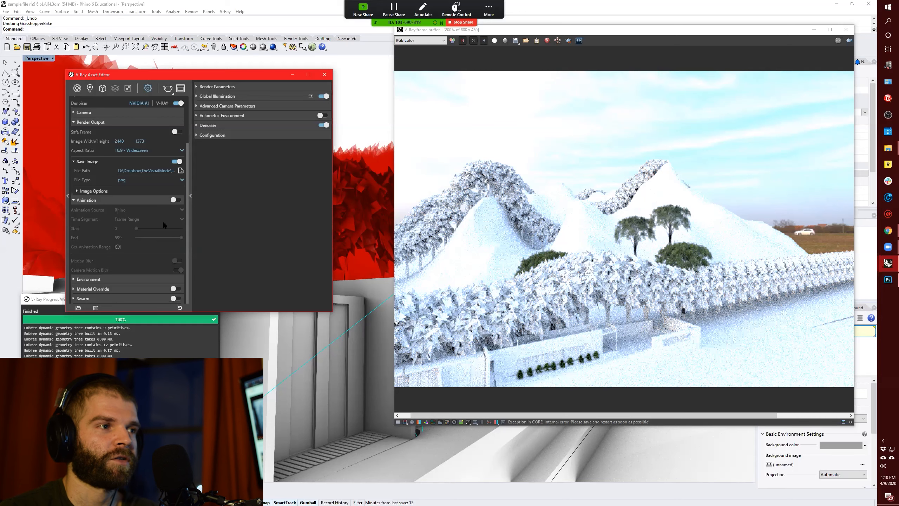
pyautogui.click(174, 201)
pyautogui.scroll(3, 142, 198)
pyautogui.scroll(-2, 94, 231)
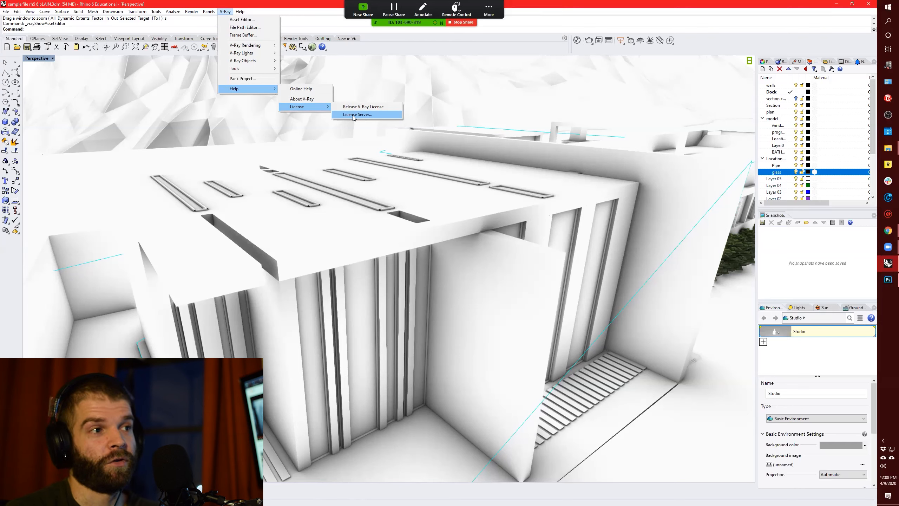
# Close the V-Ray licence options and open the V-Ray Asset Editor over the building model
pyautogui.click(255, 123)
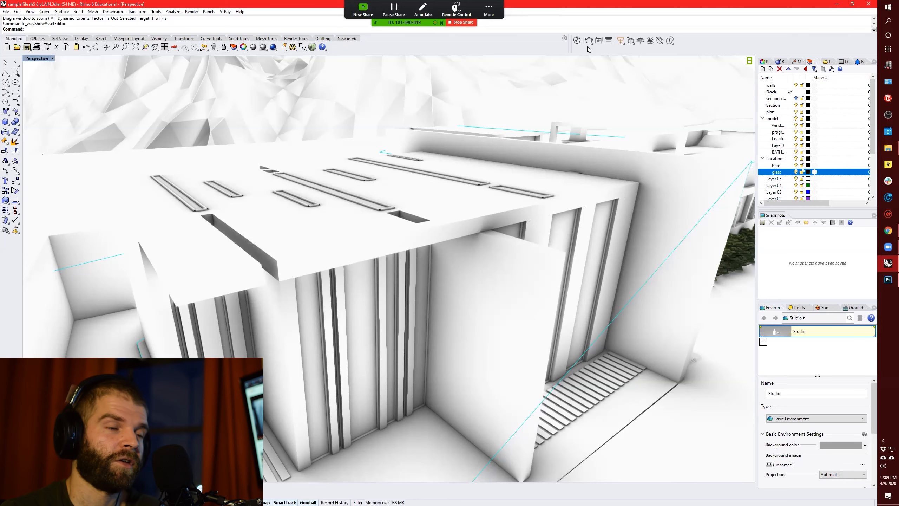
pyautogui.click(588, 42)
pyautogui.scroll(-5, 465, 194)
pyautogui.moveTo(465, 194); pyautogui.dragTo(377, 295, button='right')
pyautogui.scroll(-4, 377, 296)
pyautogui.scroll(1, 377, 296)
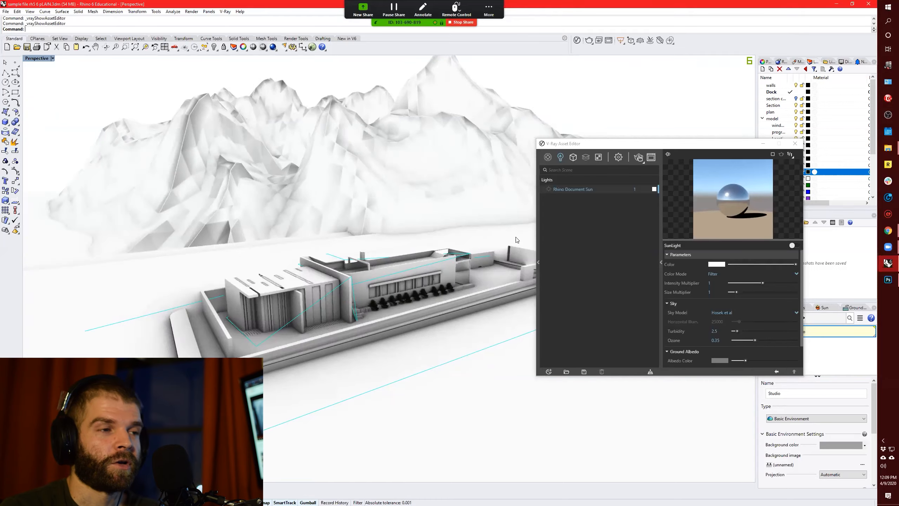
pyautogui.scroll(-4, 517, 240)
# Switch the Perspective viewport to Shaded display and frame a low view of the building with the mountains behind
pyautogui.click(53, 58)
pyautogui.click(59, 84)
pyautogui.scroll(-10, 311, 283)
pyautogui.moveTo(311, 284)
pyautogui.mouseDown(button='right')
pyautogui.moveTo(305, 353)
pyautogui.moveTo(213, 297)
pyautogui.moveTo(257, 316)
pyautogui.mouseUp(button='right')
pyautogui.scroll(6, 354, 331)
pyautogui.moveTo(354, 301); pyautogui.dragTo(332, 318, button='right')
pyautogui.click(331, 332)
pyautogui.write('z s')
pyautogui.scroll(-3, 319, 337)
pyautogui.moveTo(294, 351); pyautogui.dragTo(364, 333, button='right')
pyautogui.scroll(4, 353, 339)
pyautogui.press('Escape')
# Move the V-Ray Asset Editor out of the way and save the current building view as a new snapshot
pyautogui.moveTo(570, 143); pyautogui.dragTo(519, 13)
pyautogui.click(762, 223)
pyautogui.click(442, 267)
pyautogui.click(398, 206)
pyautogui.click(441, 309)
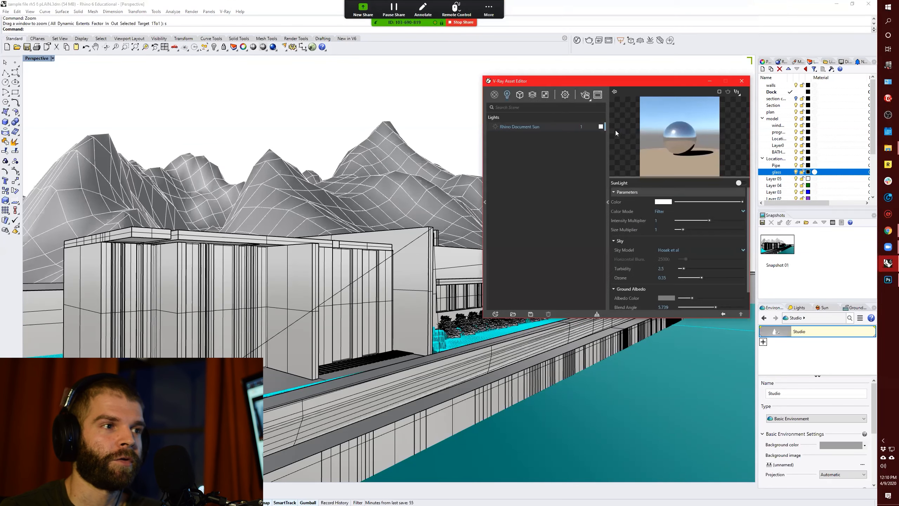
# Show the V-Ray render settings and set the interactivity to Medium
pyautogui.moveTo(534, 80); pyautogui.dragTo(532, 65)
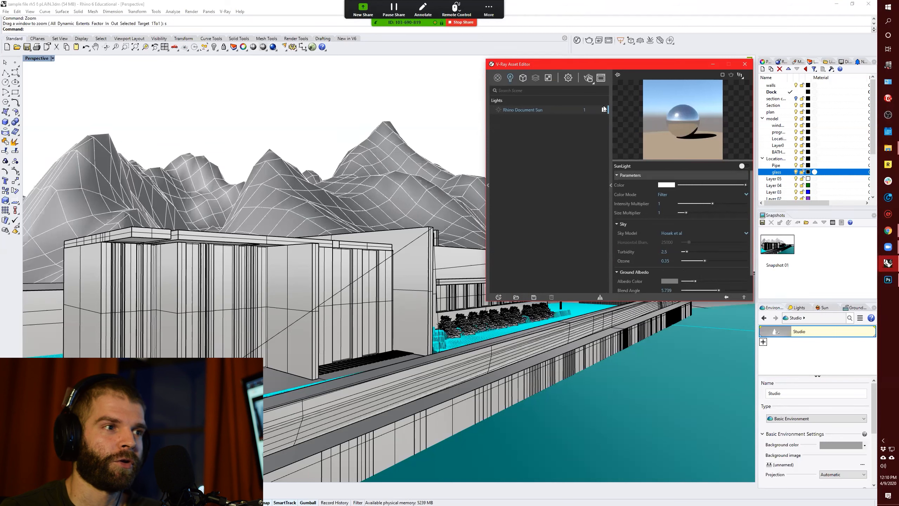
pyautogui.click(568, 78)
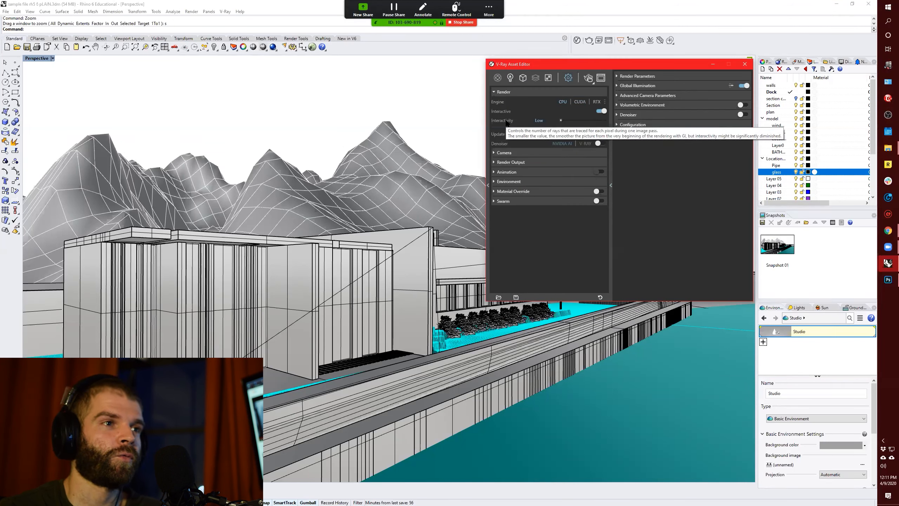
pyautogui.moveTo(375, 199); pyautogui.dragTo(204, 191, button='right')
pyautogui.click(204, 191)
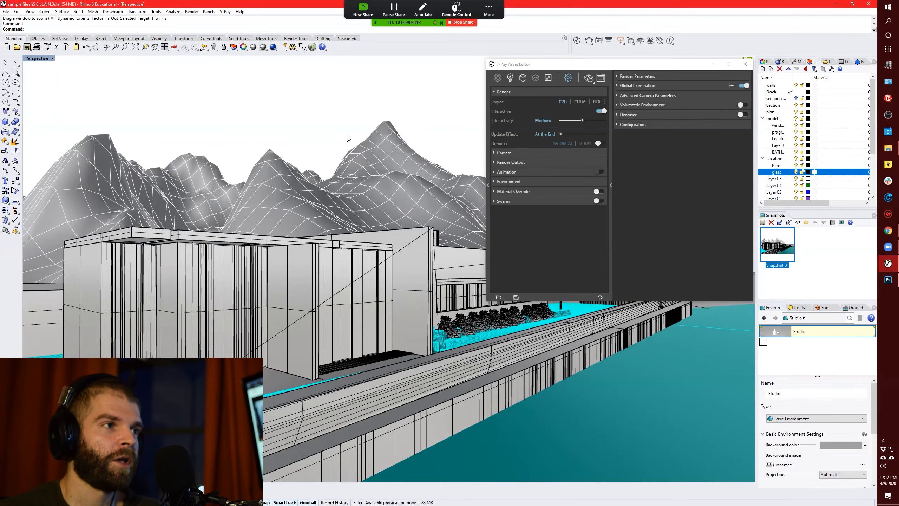
# Examine the whole site and the long building volume from above, and return to the saved Snapshot 01 view
pyautogui.scroll(-10, 340, 226)
pyautogui.moveTo(345, 212); pyautogui.dragTo(333, 286, button='right')
pyautogui.scroll(2, 345, 349)
pyautogui.scroll(-5, 338, 365)
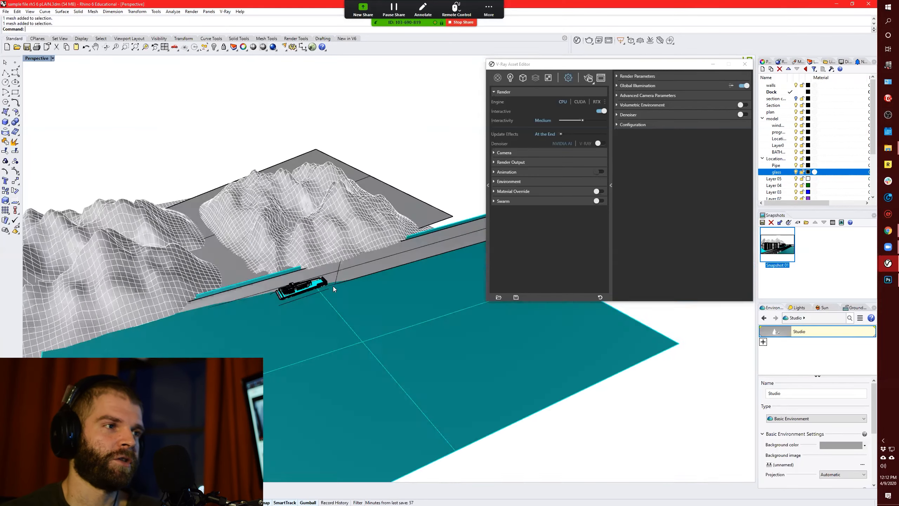
pyautogui.scroll(12, 334, 290)
pyautogui.click(402, 244)
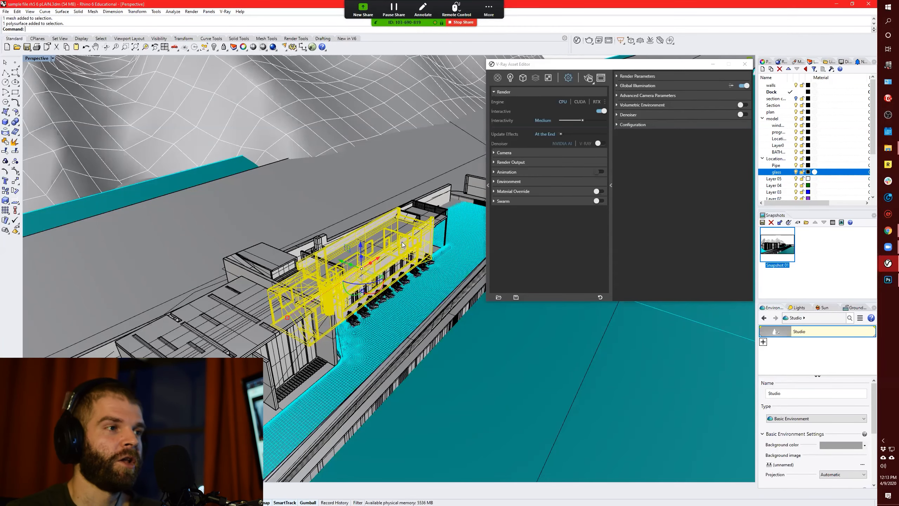
pyautogui.moveTo(532, 384); pyautogui.dragTo(336, 305, button='right')
pyautogui.doubleClick(777, 245)
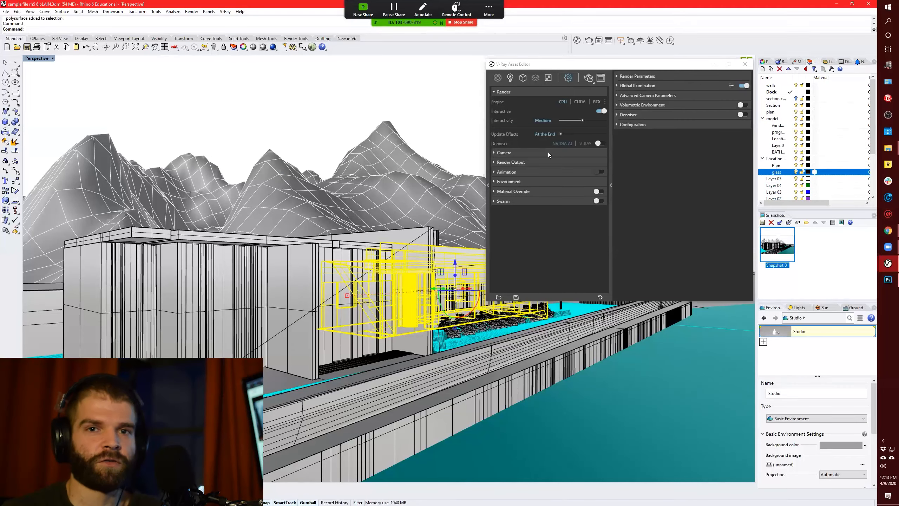
# Check the Rhino document sun's settings and turn on material override in the render settings
pyautogui.click(630, 147)
pyautogui.click(510, 78)
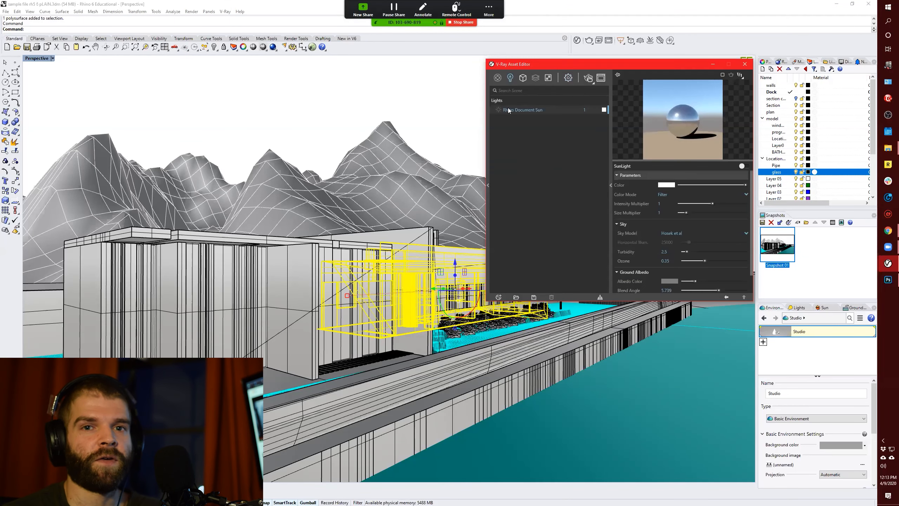
pyautogui.click(569, 78)
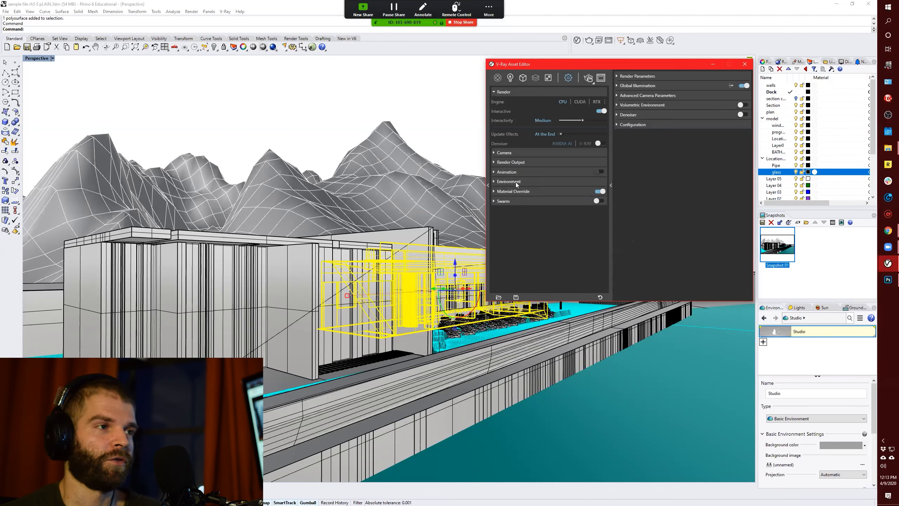
# Load VizPeople_non_commercial_hdr_v1_08.hdr as the environment background texture and return to the render settings
pyautogui.click(515, 182)
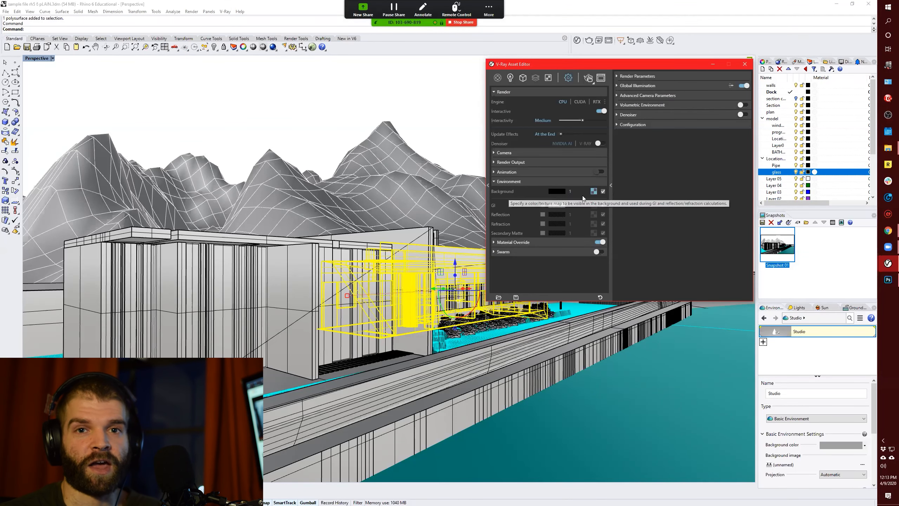
pyautogui.click(593, 191)
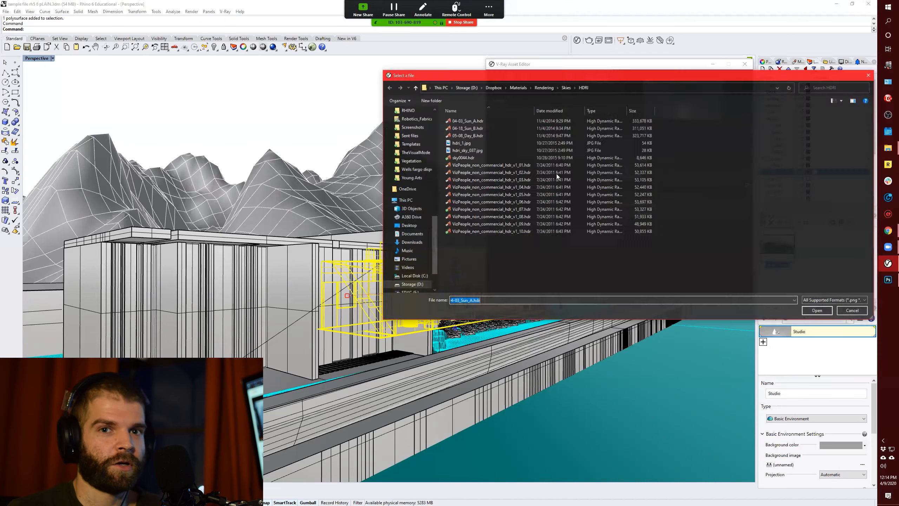
pyautogui.doubleClick(539, 216)
pyautogui.click(727, 297)
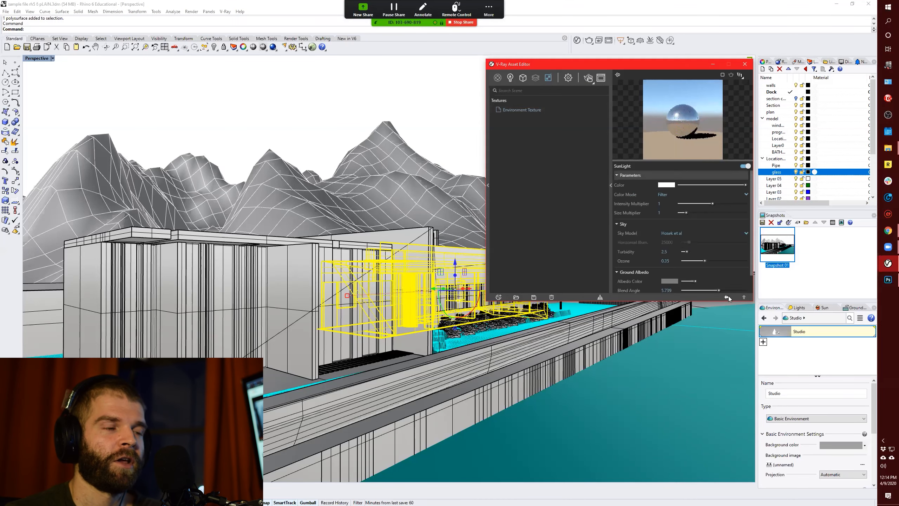
pyautogui.click(568, 78)
# Deselect the building volume, start the V-Ray interactive render and check the document sun light
pyautogui.click(398, 167)
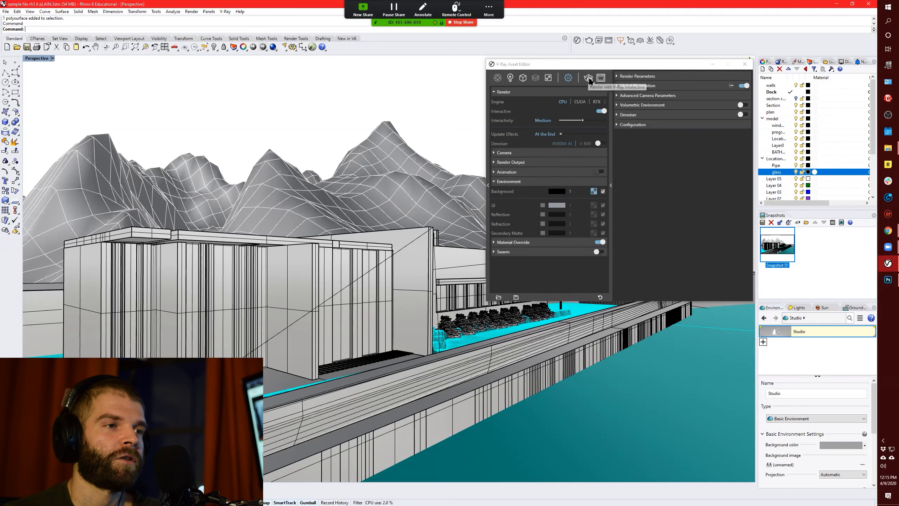
pyautogui.click(588, 78)
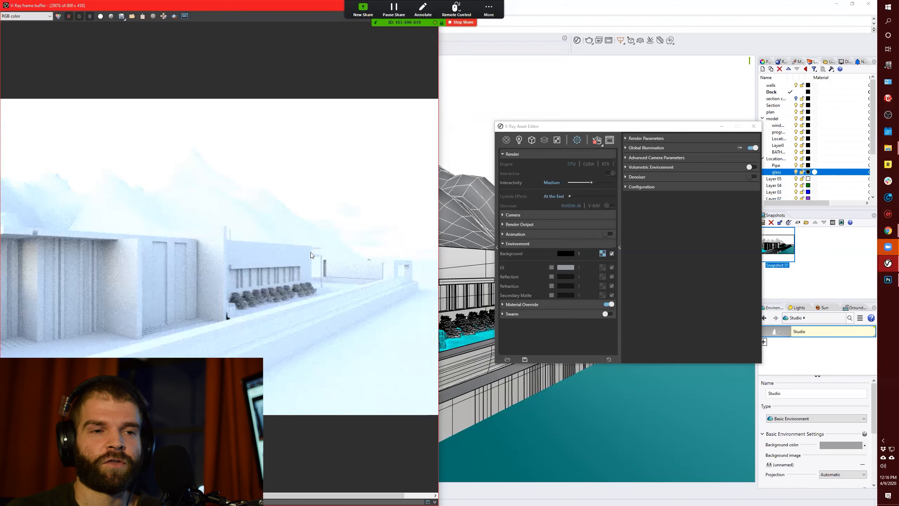
pyautogui.click(518, 139)
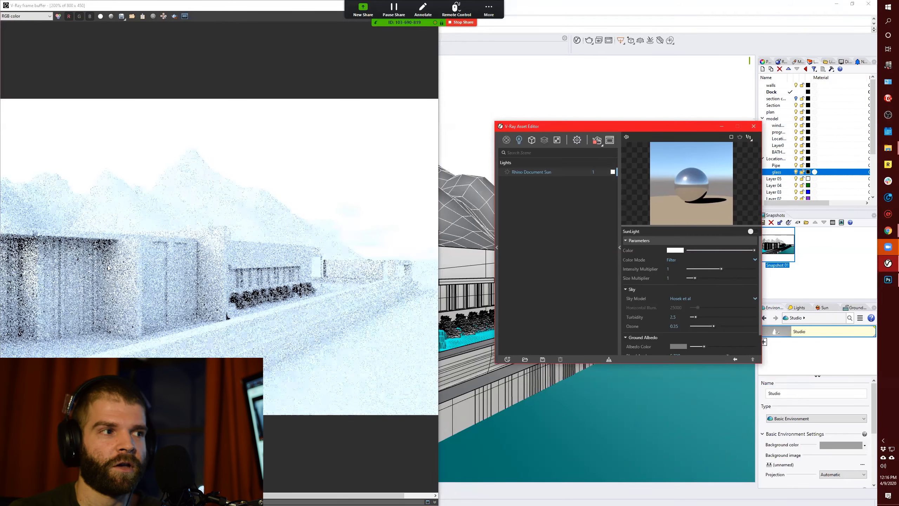
# Set the camera's exposure value to 10 in the render settings
pyautogui.click(577, 140)
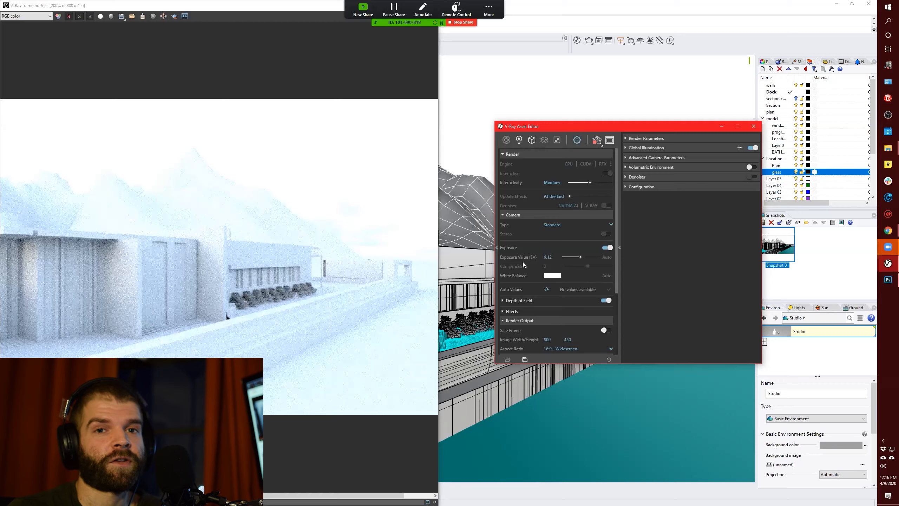
pyautogui.write('10')
pyautogui.press('Return')
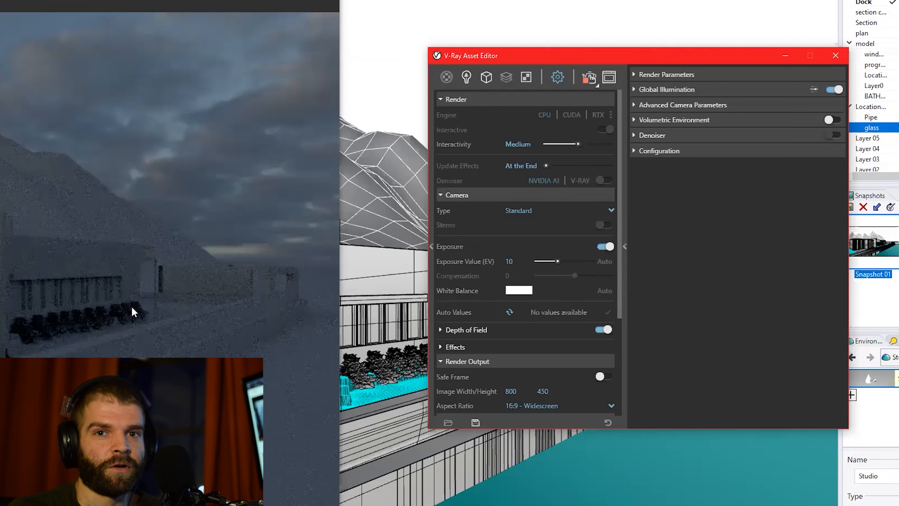
pyautogui.moveTo(513, 471); pyautogui.dragTo(478, 405, button='right')
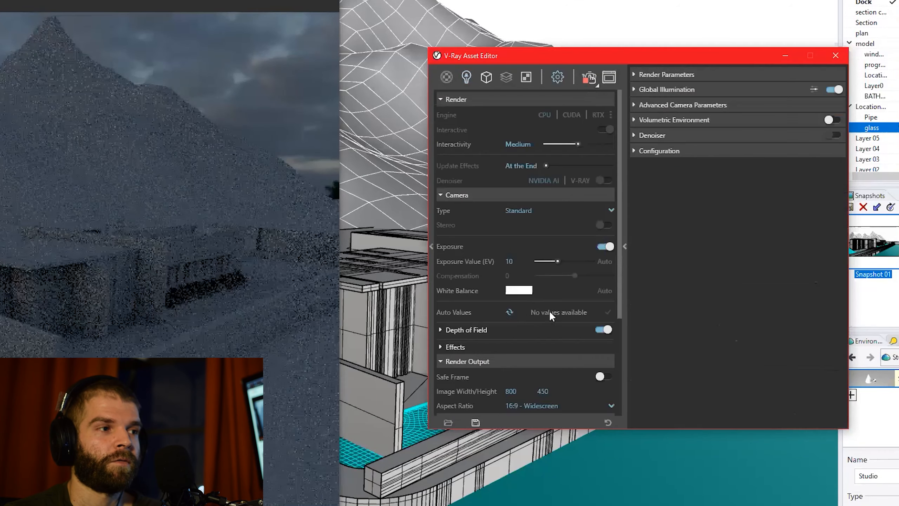
# Set the environment background intensity to 3
pyautogui.scroll(-3, 546, 317)
pyautogui.write('3')
pyautogui.press('Return')
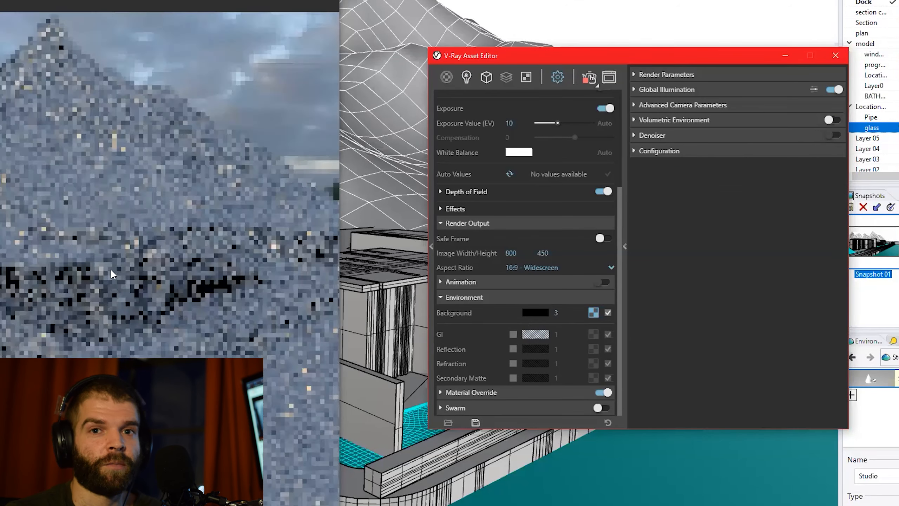
pyautogui.scroll(-2, 479, 482)
pyautogui.moveTo(479, 481); pyautogui.dragTo(517, 482, button='right')
# Open the environment background's bitmap settings and look at its image file selection without changing the file
pyautogui.click(593, 311)
pyautogui.click(841, 251)
pyautogui.press('Escape')
pyautogui.click(685, 297)
pyautogui.click(684, 297)
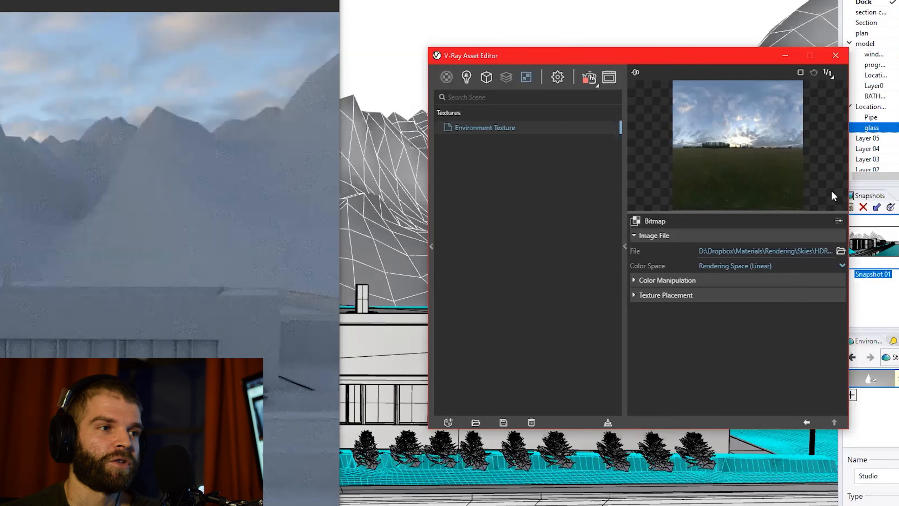
# Expand the environment bitmap's texture placement settings and keep its color manipulation settings collapsed
pyautogui.click(625, 243)
pyautogui.click(624, 242)
pyautogui.click(624, 161)
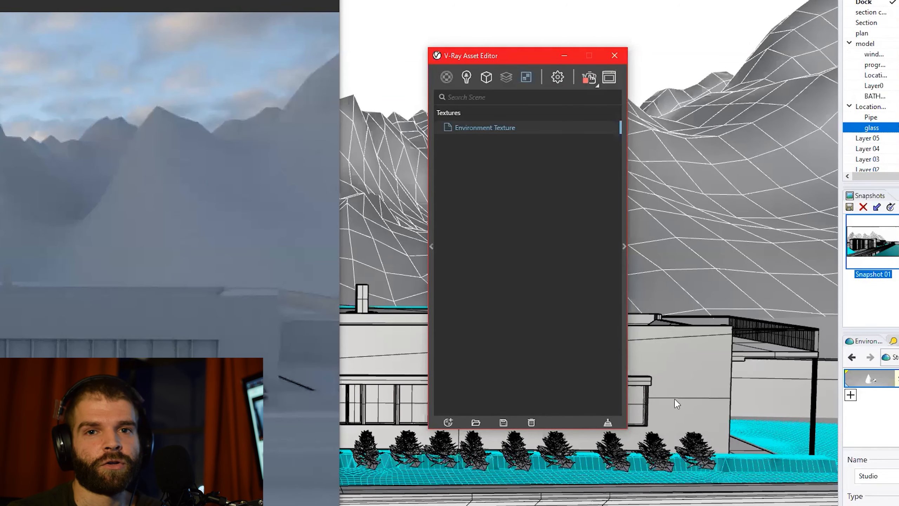
pyautogui.click(624, 403)
pyautogui.click(748, 298)
pyautogui.click(718, 283)
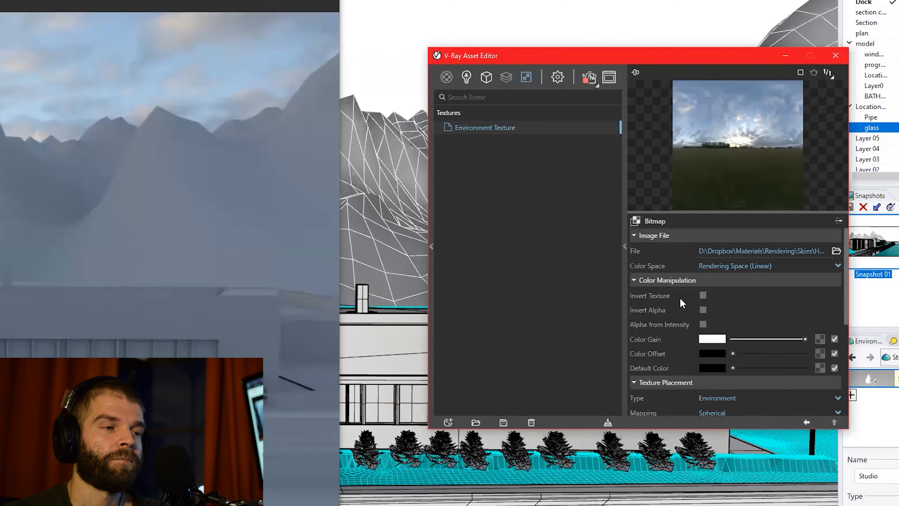
pyautogui.click(685, 283)
pyautogui.scroll(-1, 696, 289)
# Try horizontal rotations of 30 and 180 degrees for the environment HDRI
pyautogui.moveTo(709, 313); pyautogui.dragTo(679, 317)
pyautogui.write('30')
pyautogui.press('Return')
pyautogui.write('180')
pyautogui.press('Return')
pyautogui.moveTo(581, 457)
pyautogui.mouseDown(button='middle')
pyautogui.moveTo(552, 471)
pyautogui.moveTo(595, 489)
pyautogui.moveTo(478, 482)
pyautogui.mouseUp(button='middle')
# Try a horizontal rotation of 270 degrees for the environment HDRI and look around the sky
pyautogui.moveTo(710, 313); pyautogui.dragTo(653, 322)
pyautogui.write('270')
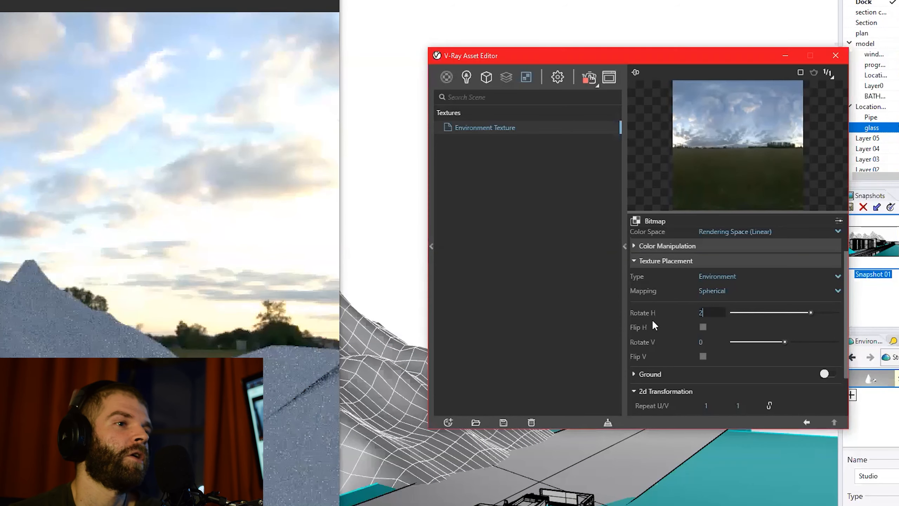
pyautogui.press('Return')
pyautogui.moveTo(554, 448); pyautogui.dragTo(442, 433, button='right')
# Set the environment HDRI's horizontal rotation to 90 degrees
pyautogui.moveTo(708, 313); pyautogui.dragTo(654, 317)
pyautogui.write('90')
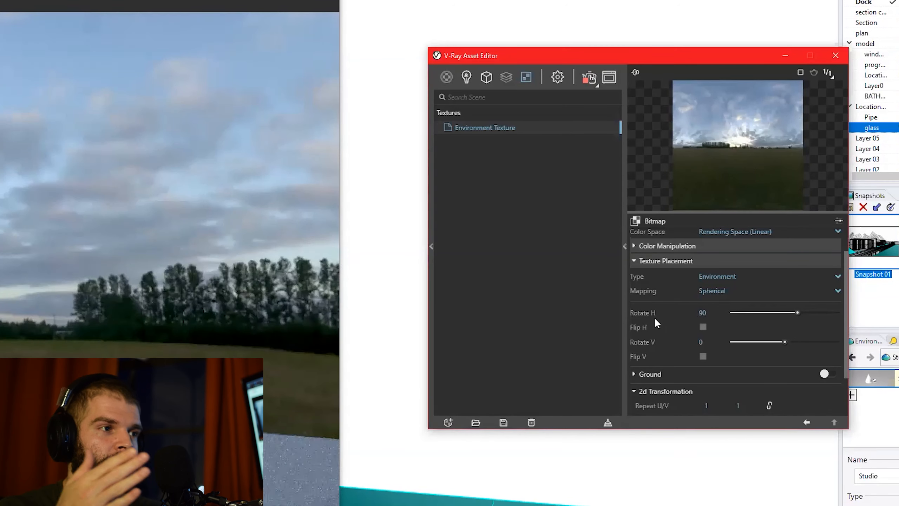
pyautogui.press('Return')
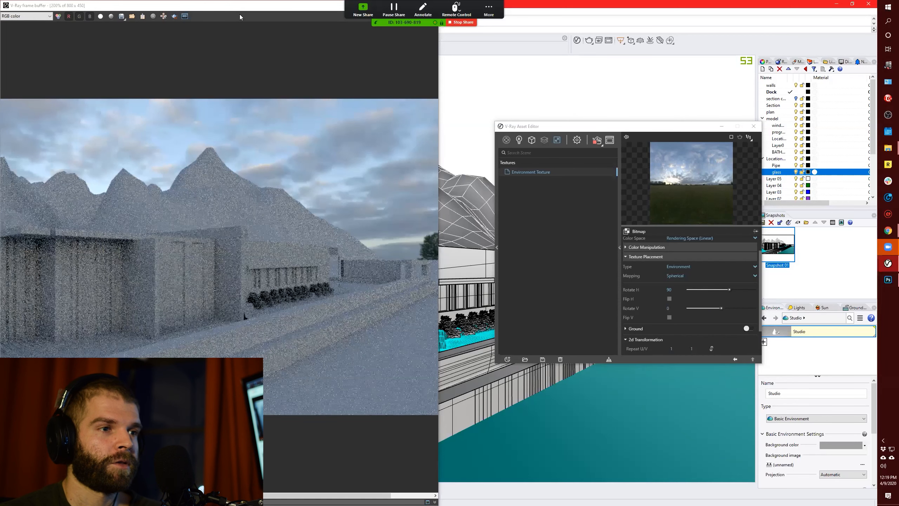
# Inspect the render up close in the enlarged frame buffer, and return the frame buffer to a smaller floating window
pyautogui.click(220, 9)
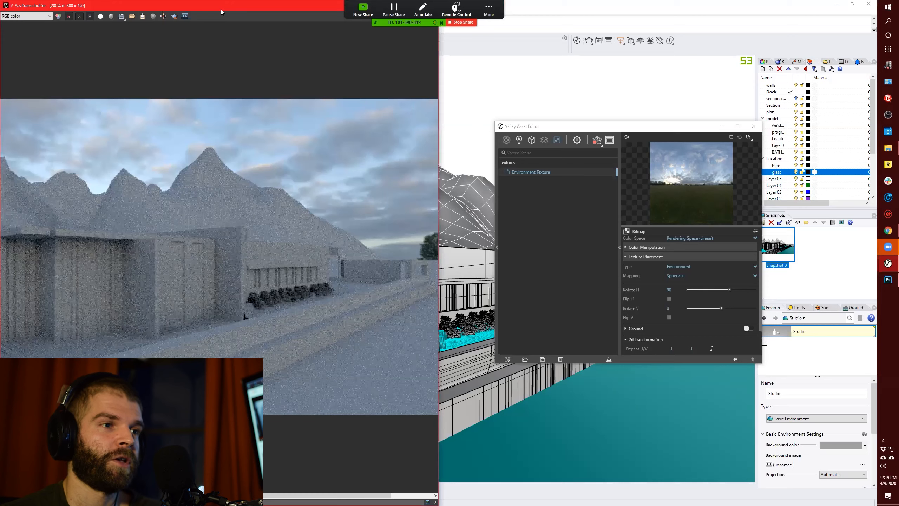
pyautogui.press('super+Right')
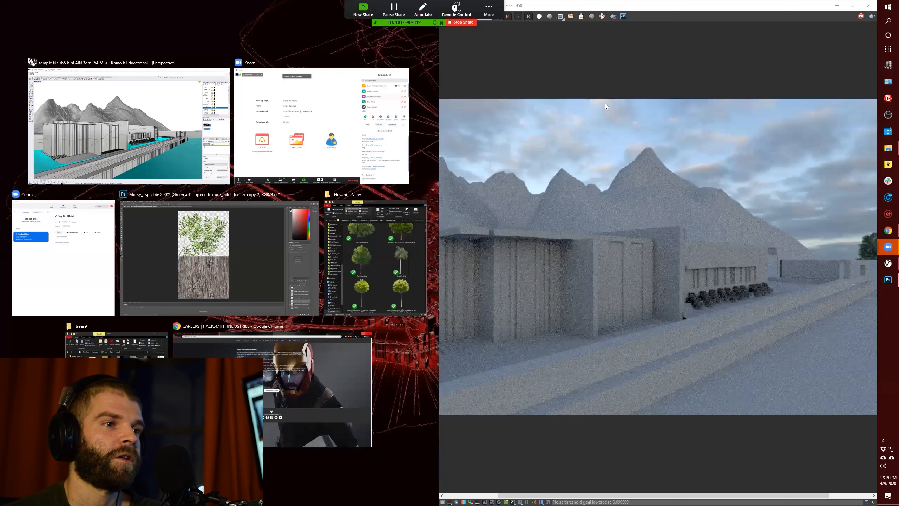
pyautogui.press('Escape')
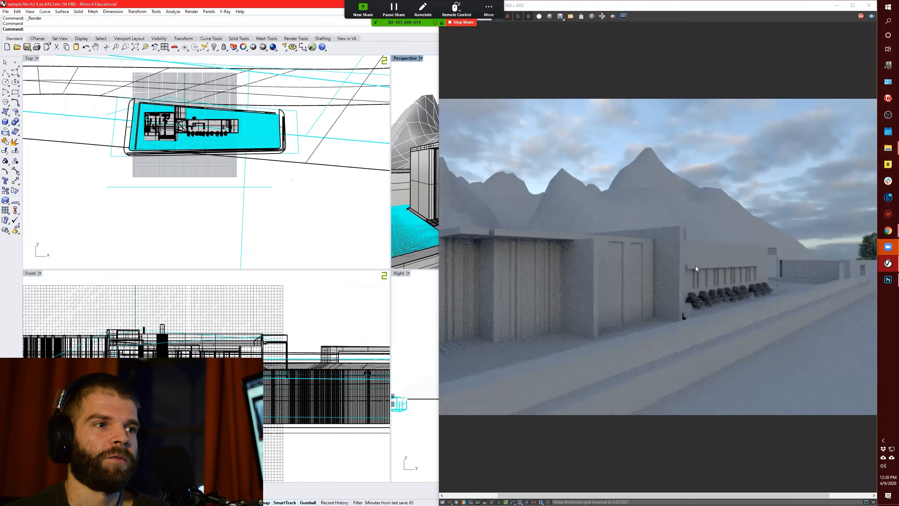
pyautogui.scroll(6, 388, 349)
pyautogui.scroll(-5, 405, 350)
pyautogui.scroll(6, 407, 346)
pyautogui.scroll(-4, 407, 346)
pyautogui.scroll(-6, 386, 348)
pyautogui.scroll(4, 400, 347)
pyautogui.moveTo(669, 4); pyautogui.dragTo(623, 47)
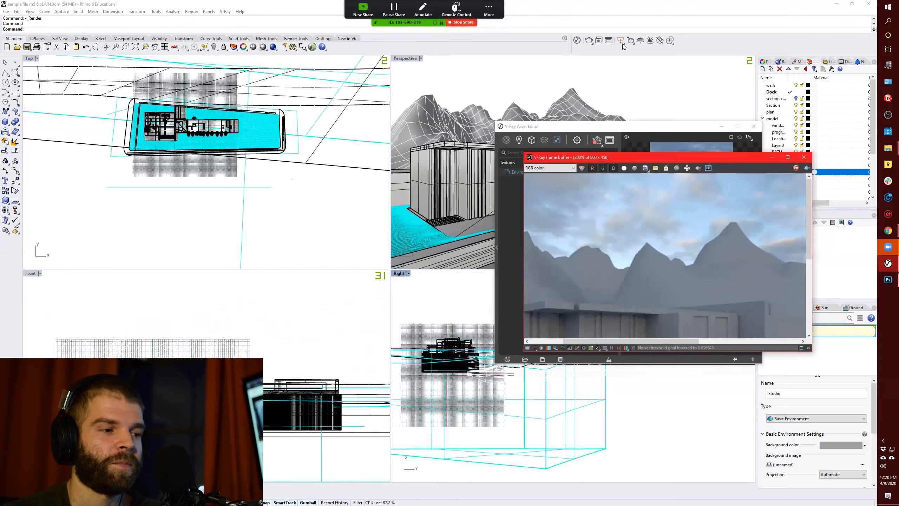
# Try to place a directional light above the building, setting its direction in the Right viewport
pyautogui.click(620, 40)
pyautogui.scroll(4, 403, 362)
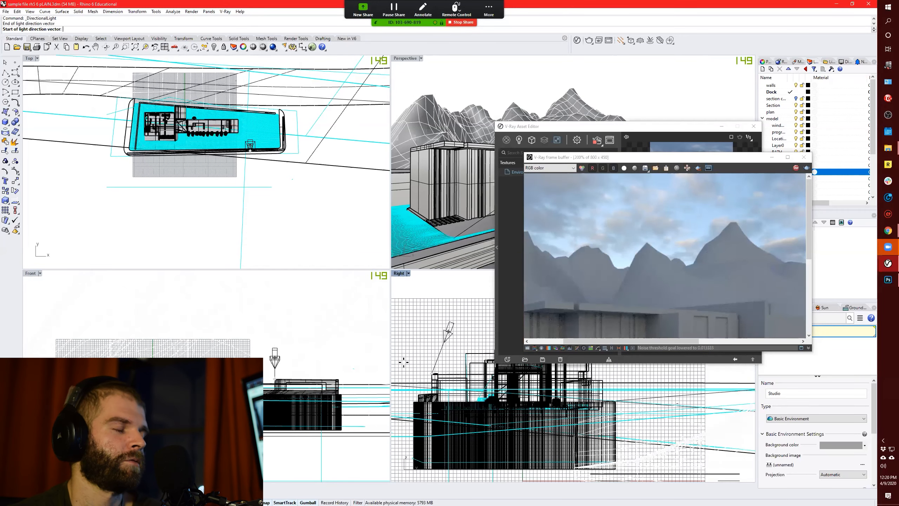
pyautogui.scroll(-2, 577, 282)
pyautogui.scroll(1, 576, 282)
pyautogui.scroll(-2, 440, 320)
pyautogui.click(410, 351)
# Place a directional light in the Right viewport with a shallow downward direction toward the building
pyautogui.scroll(-2, 455, 368)
pyautogui.scroll(10, 476, 357)
pyautogui.click(620, 40)
pyautogui.click(439, 359)
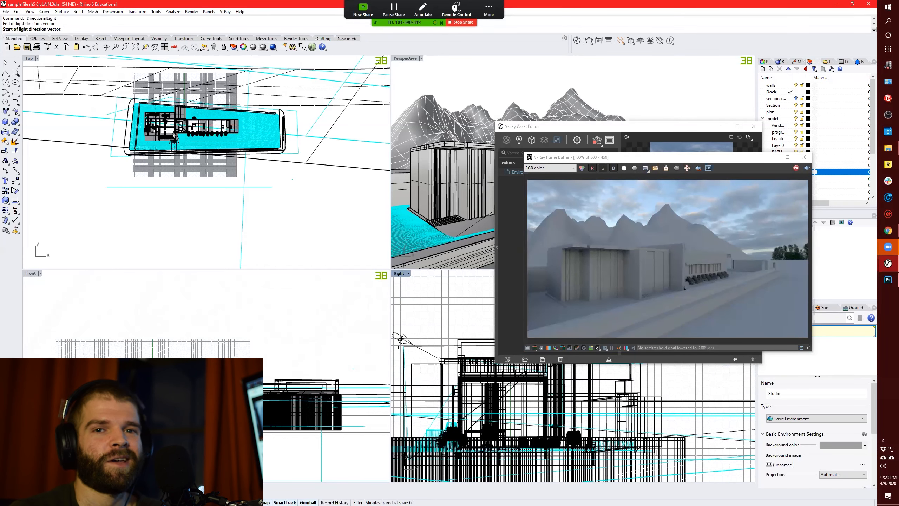
pyautogui.click(402, 339)
# Move the frame buffer clear of the asset editor and lower the directional light's intensity to 2
pyautogui.moveTo(725, 158); pyautogui.dragTo(362, 169)
pyautogui.click(519, 140)
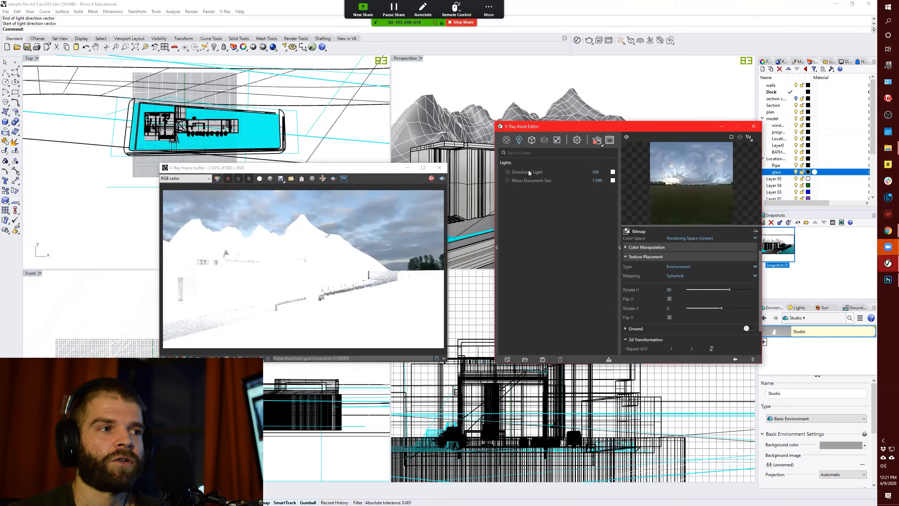
pyautogui.click(528, 172)
# Try an environment background intensity of 1 in the render settings
pyautogui.click(576, 140)
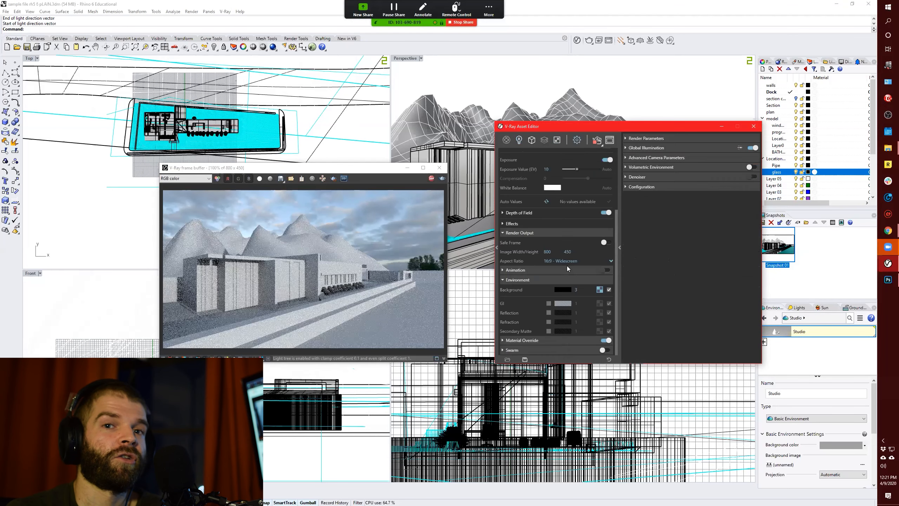
pyautogui.scroll(1, 577, 287)
pyautogui.press('Return')
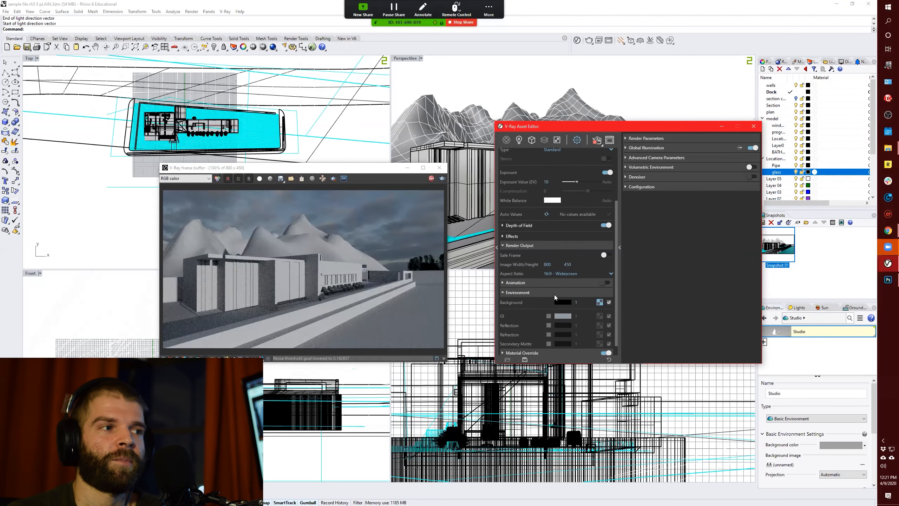
# Set the directional light's intensity to 5.1 and its color to a pale warm orange
pyautogui.click(519, 140)
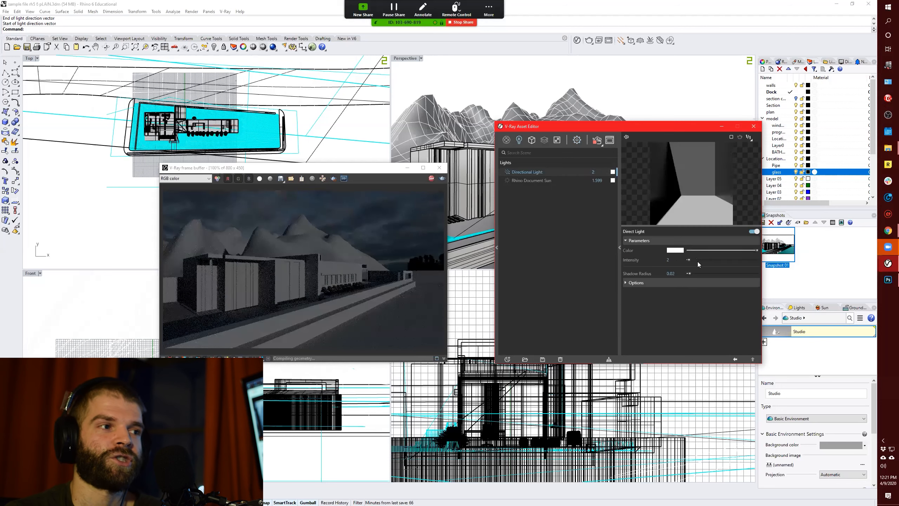
pyautogui.moveTo(688, 258); pyautogui.dragTo(690, 259)
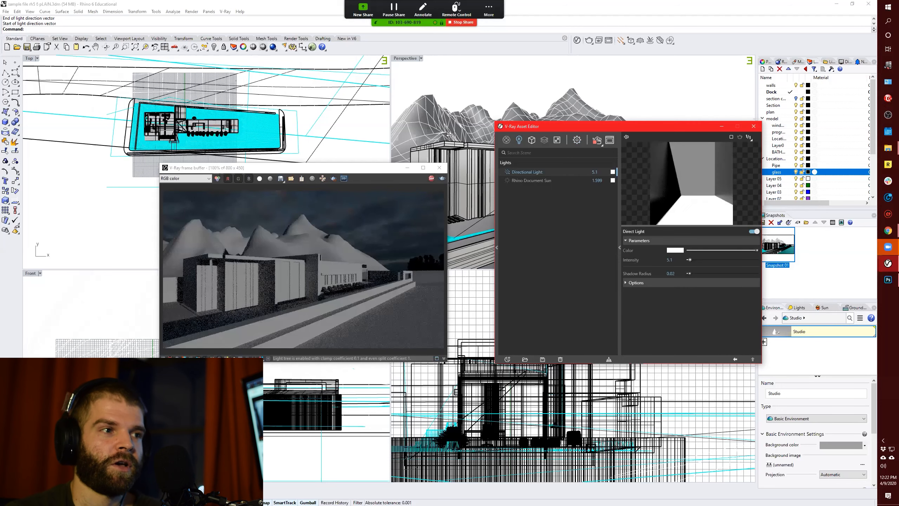
pyautogui.click(675, 250)
pyautogui.click(424, 209)
pyautogui.click(380, 204)
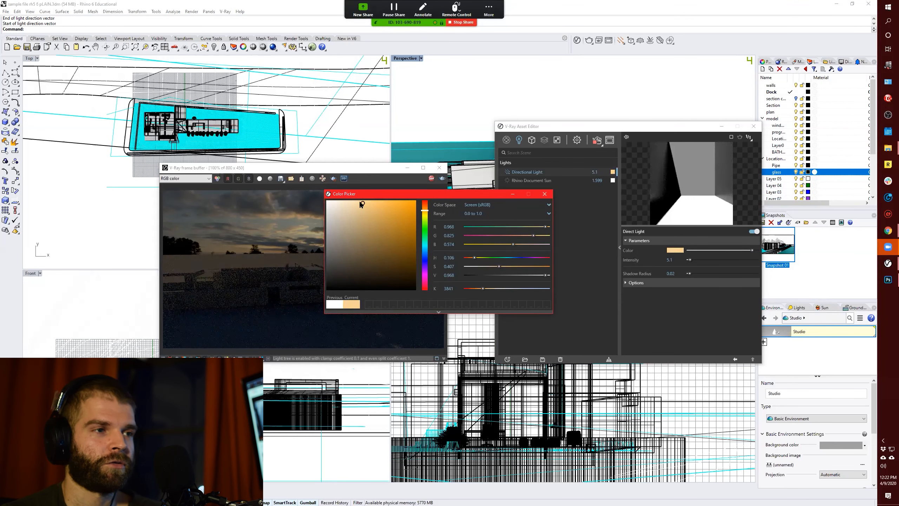
pyautogui.click(540, 195)
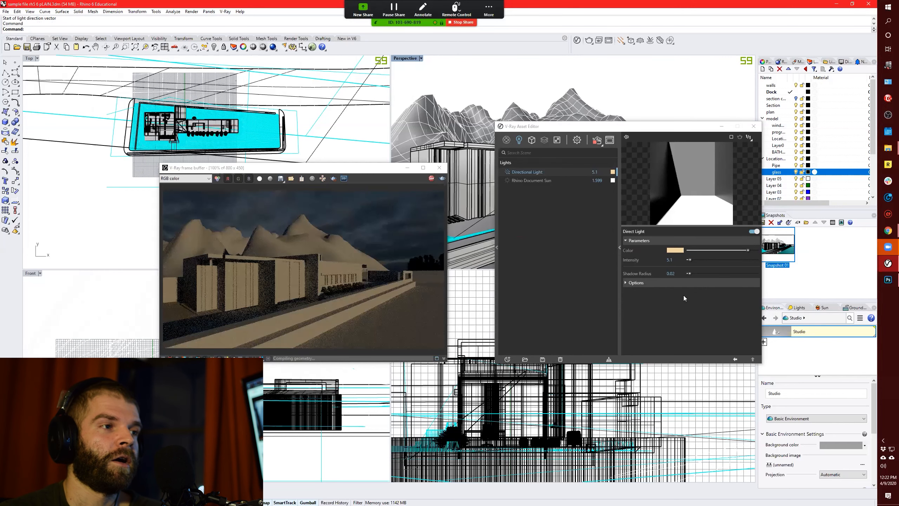
# Set the camera aperture to about 14.03 and shutter speed to 158, and the environment background intensity to 3
pyautogui.click(659, 158)
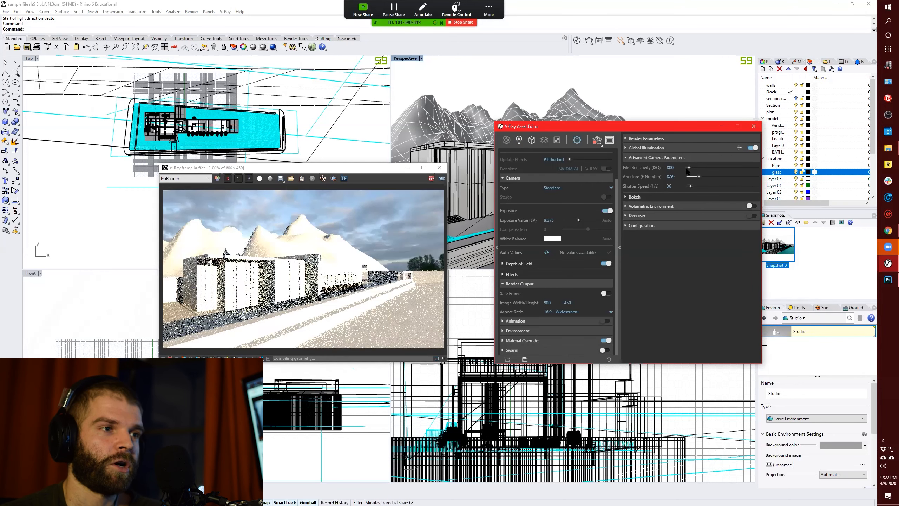
pyautogui.click(705, 176)
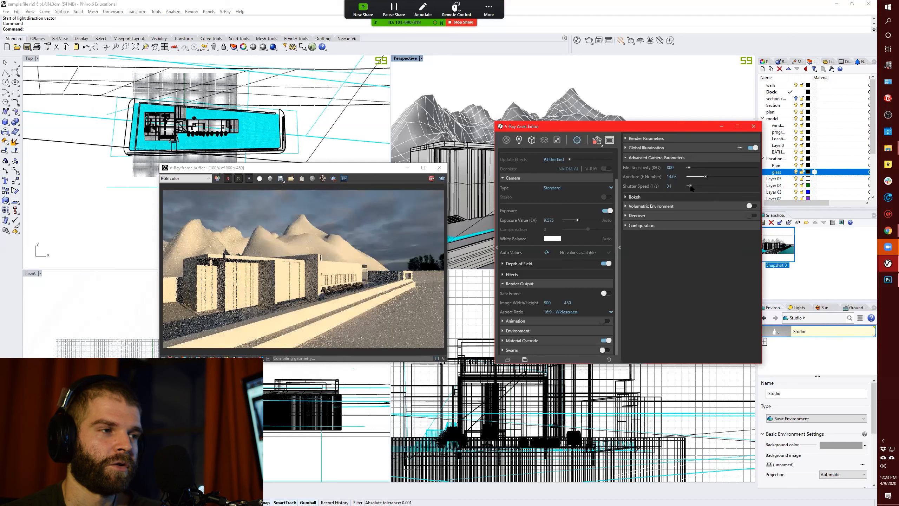
pyautogui.click(699, 185)
pyautogui.click(583, 330)
pyautogui.press('Return')
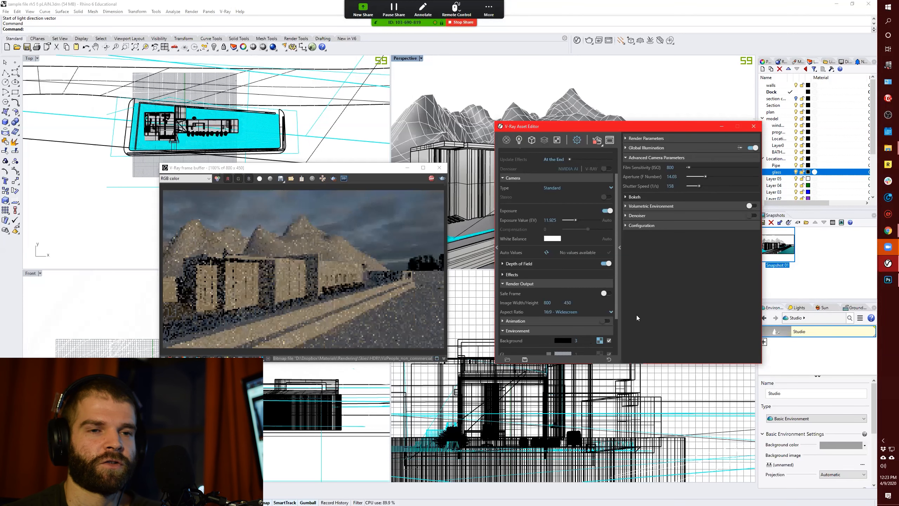
# Compare the render with the directional light off and on, and set the light's intensity to 3.1
pyautogui.click(519, 140)
pyautogui.click(751, 231)
pyautogui.click(751, 231)
pyautogui.moveTo(690, 260); pyautogui.dragTo(689, 259)
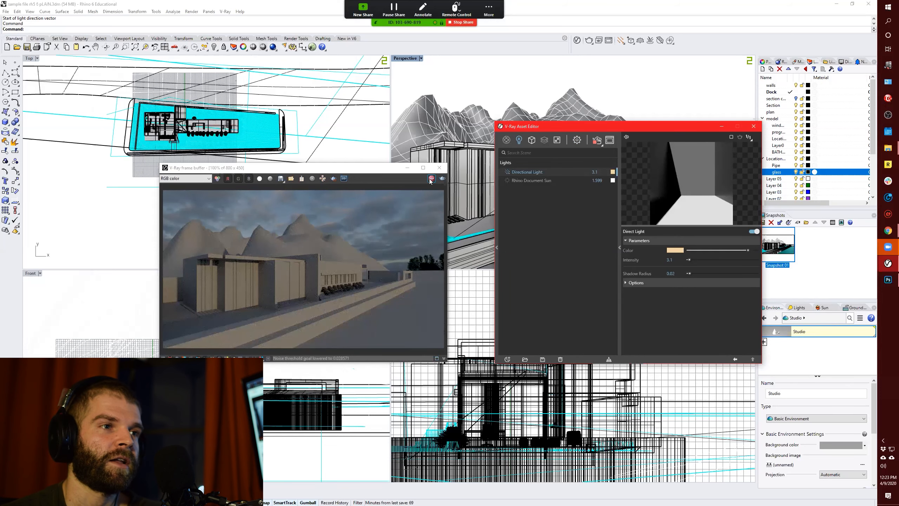
# Stop the interactive render and maximize the Perspective viewport, with the frame buffer and asset editor moved off the model
pyautogui.click(596, 140)
pyautogui.doubleClick(405, 58)
pyautogui.moveTo(357, 168); pyautogui.dragTo(775, 23)
pyautogui.moveTo(555, 126); pyautogui.dragTo(635, 248)
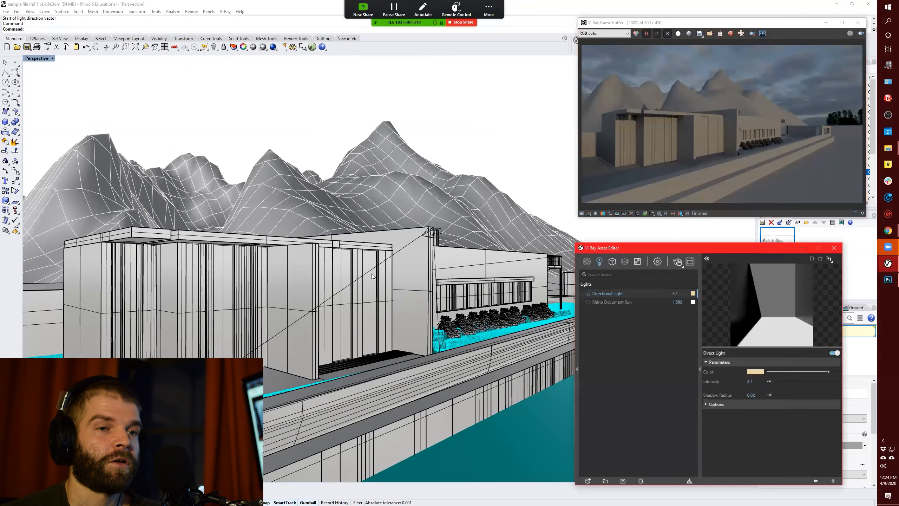
pyautogui.moveTo(400, 312); pyautogui.dragTo(389, 362, button='right')
pyautogui.scroll(-5, 389, 361)
pyautogui.scroll(5, 294, 321)
pyautogui.moveTo(293, 321); pyautogui.dragTo(300, 331, button='right')
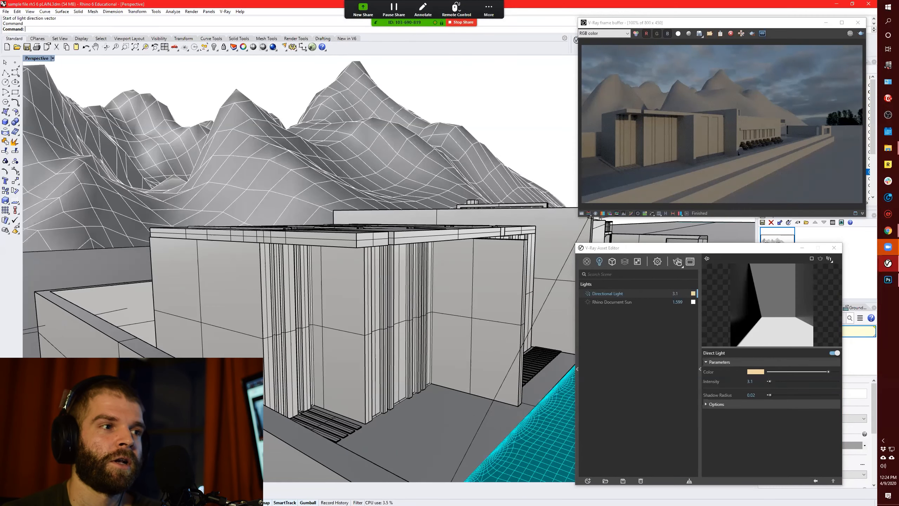
# Start importing a V-Ray material and browse to the Concrete folder in the V-Ray for Rhinoceros library under Program Files\Chaos Group
pyautogui.click(605, 480)
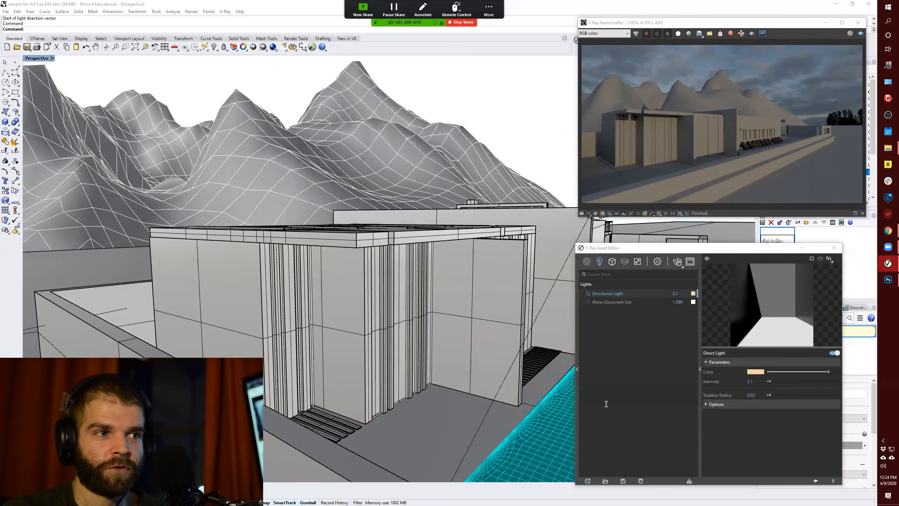
pyautogui.click(433, 190)
pyautogui.doubleClick(477, 280)
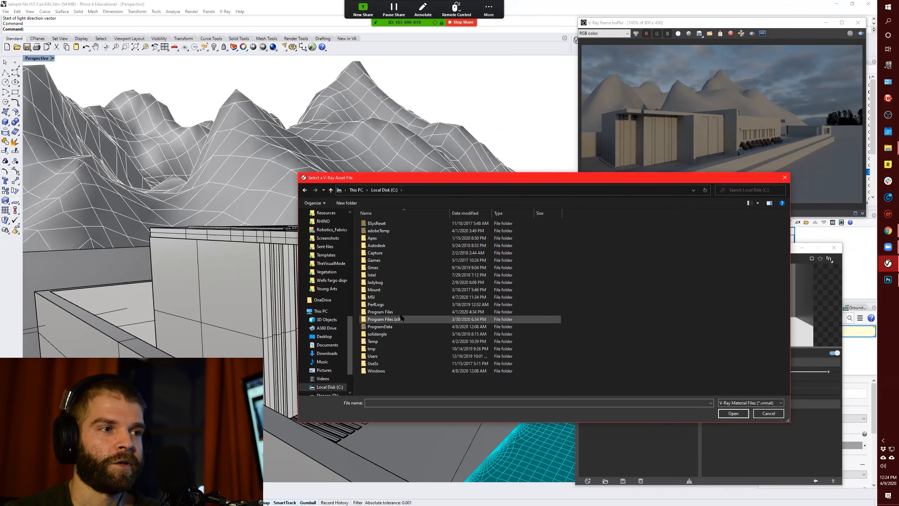
pyautogui.doubleClick(407, 312)
pyautogui.doubleClick(396, 269)
pyautogui.doubleClick(385, 225)
pyautogui.doubleClick(391, 246)
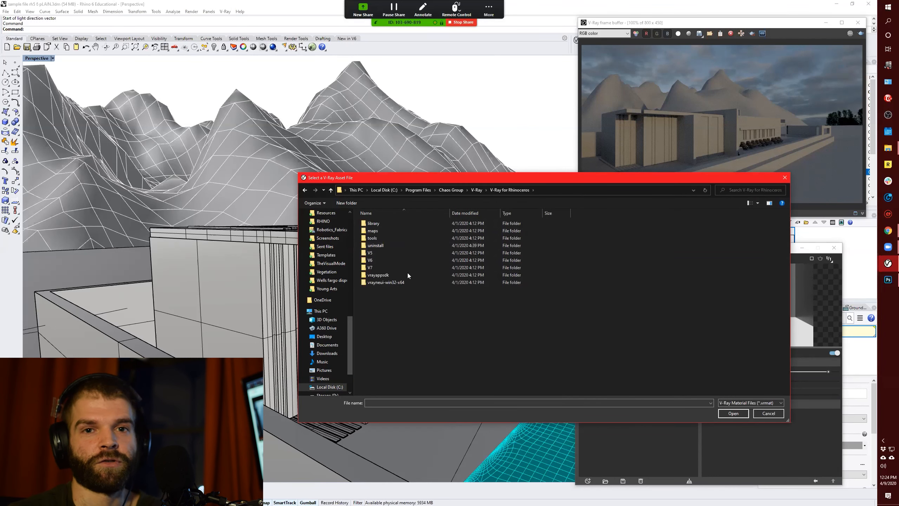
pyautogui.doubleClick(407, 224)
pyautogui.doubleClick(409, 224)
pyautogui.doubleClick(395, 245)
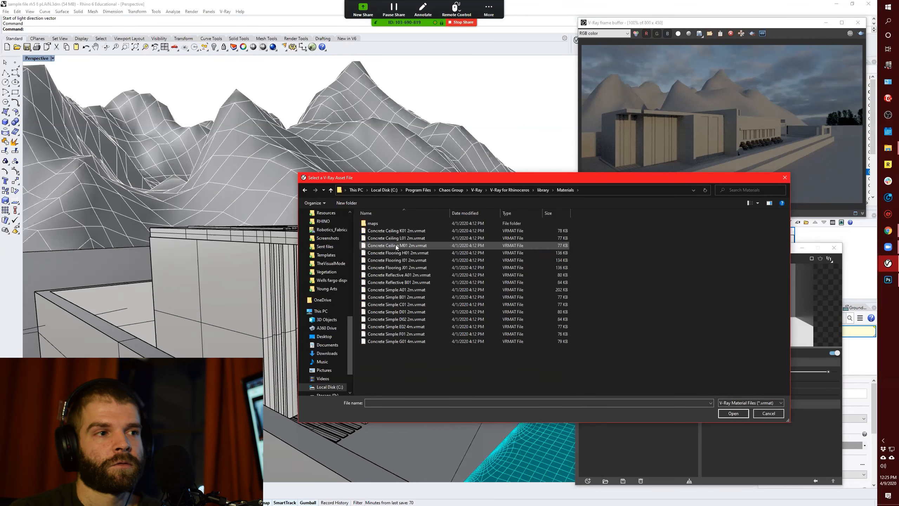
# Check the maps subfolder of the Concrete library and return to the list of concrete materials
pyautogui.click(399, 305)
pyautogui.doubleClick(373, 223)
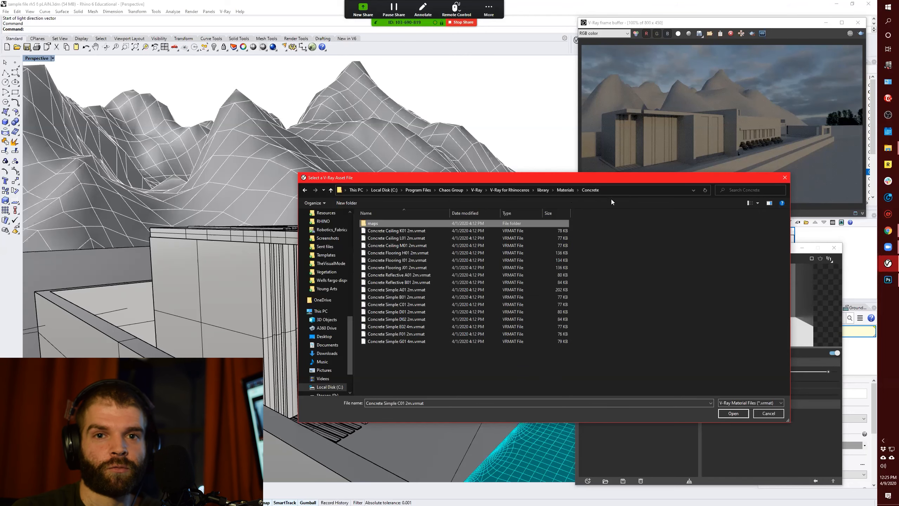
pyautogui.click(590, 190)
# Switch to File Explorer and view the texture images in the V-Ray library's Bricks maps folder
pyautogui.click(887, 148)
pyautogui.click(845, 135)
pyautogui.scroll(5, 513, 248)
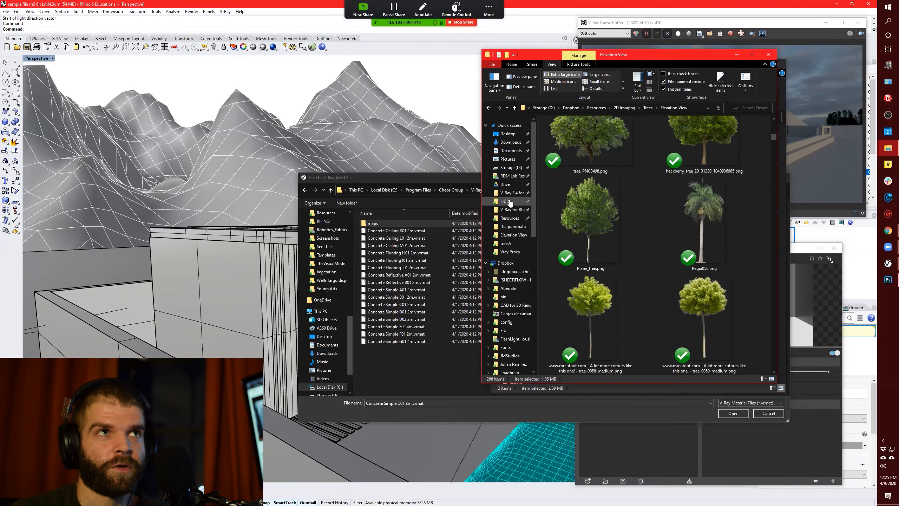
pyautogui.click(514, 210)
pyautogui.doubleClick(559, 131)
pyautogui.doubleClick(560, 138)
pyautogui.doubleClick(567, 131)
pyautogui.doubleClick(569, 132)
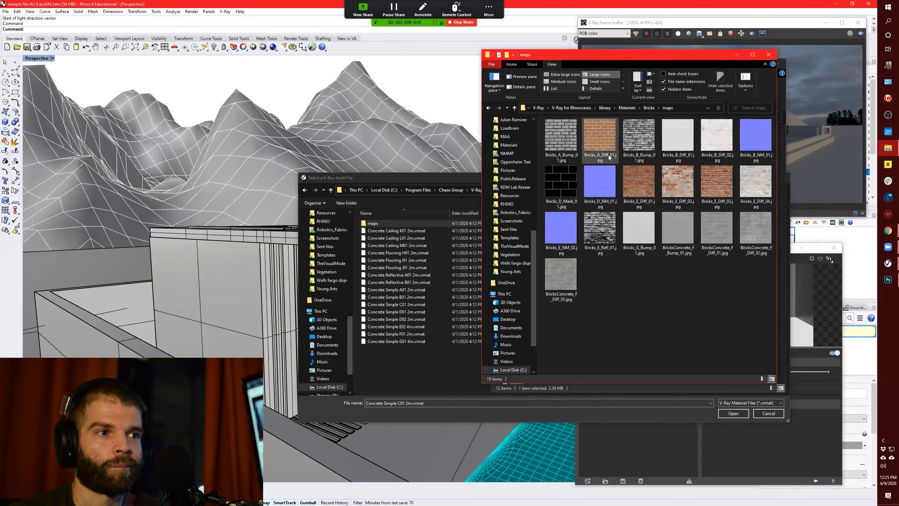
# Open the Concrete material's maps folder and show its textures as extra large icons
pyautogui.click(649, 108)
pyautogui.click(630, 110)
pyautogui.doubleClick(633, 152)
pyautogui.doubleClick(636, 131)
pyautogui.click(565, 74)
# Look through the concrete textures and preview Concrete_J_Diff.jpg at full size, closing the preview when done
pyautogui.scroll(-5, 679, 328)
pyautogui.scroll(-5, 589, 301)
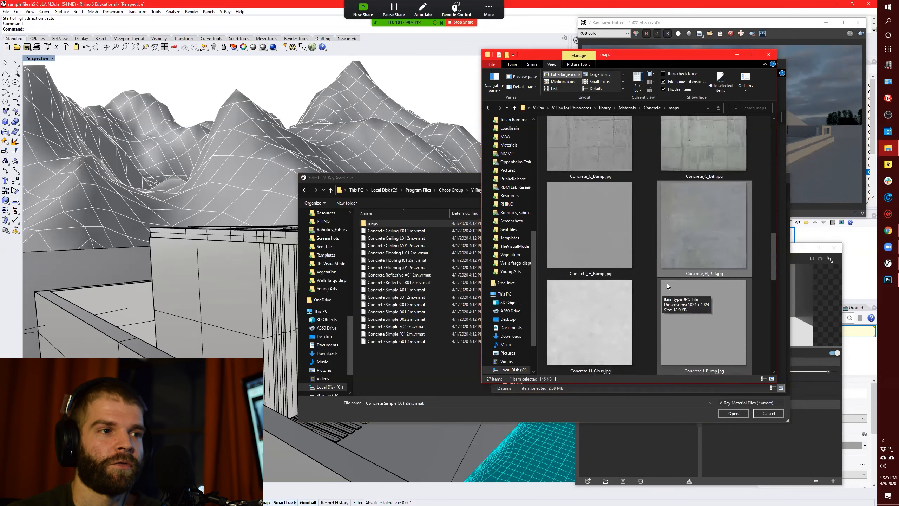
pyautogui.click(609, 253)
pyautogui.scroll(-5, 614, 314)
pyautogui.click(693, 195)
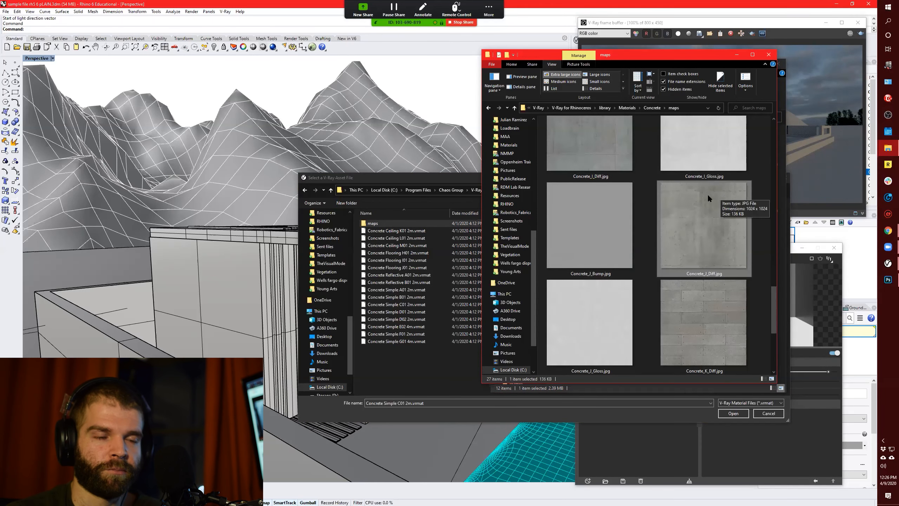
pyautogui.doubleClick(698, 227)
pyautogui.hotkey('alt', 'F4')
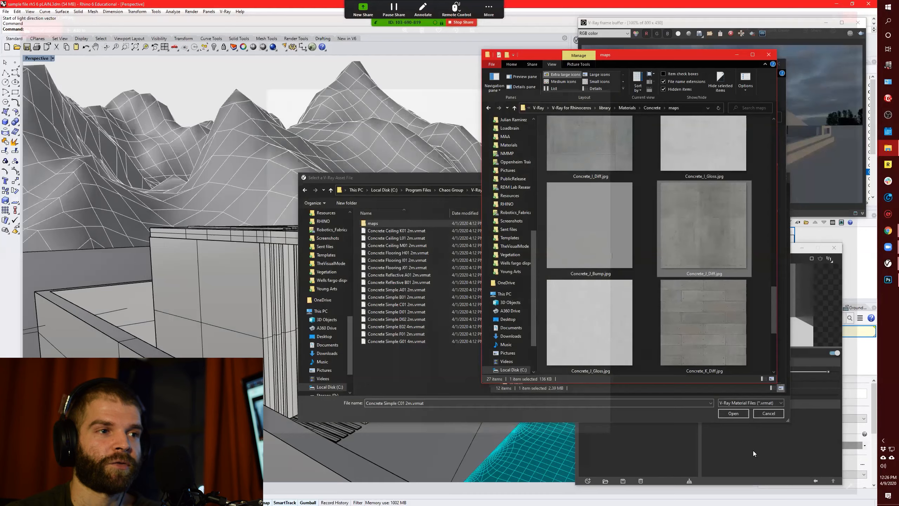
# Load the Concrete Flooring J01 2m material into the scene and reposition the asset editor
pyautogui.click(423, 364)
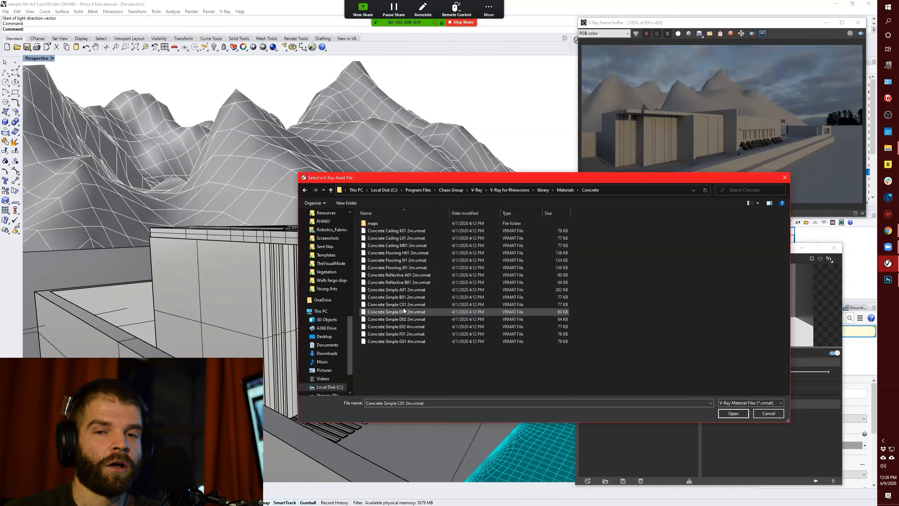
pyautogui.doubleClick(431, 268)
pyautogui.moveTo(705, 177); pyautogui.dragTo(751, 230)
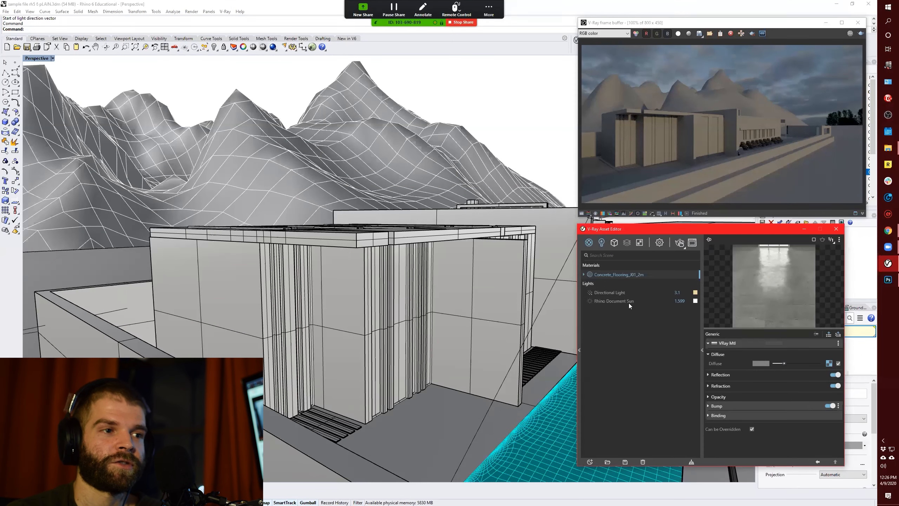
# Apply the Concrete_Flooring_J01_2m material to the plan layer
pyautogui.rightClick(615, 275)
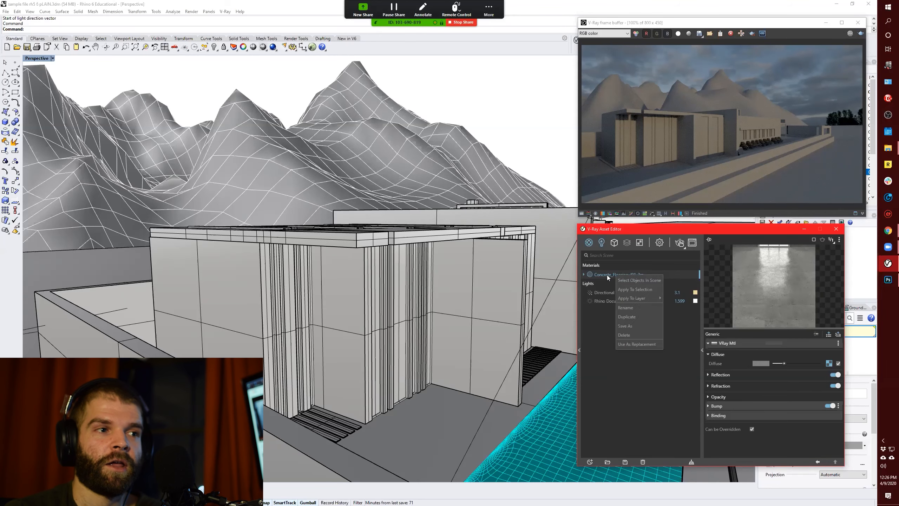
pyautogui.moveTo(643, 298)
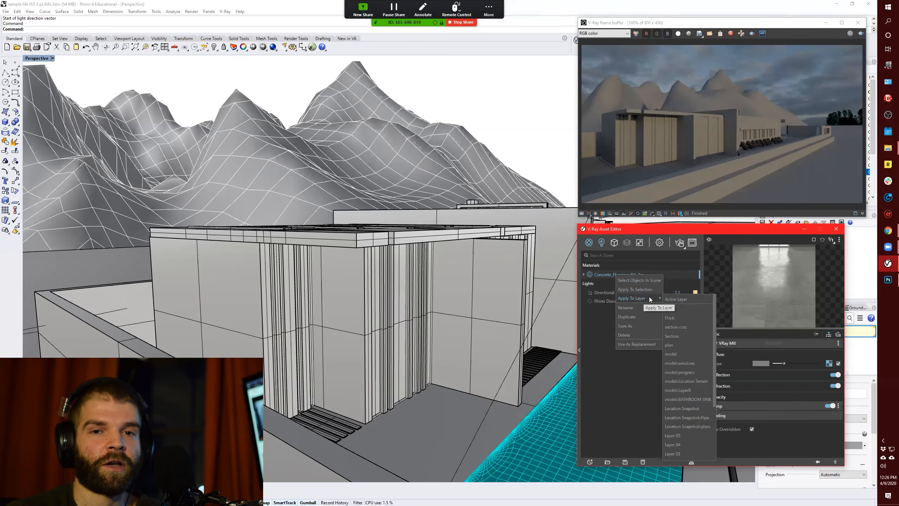
pyautogui.click(696, 344)
# Examine the building's walls and roof overhang up close in the Perspective viewport and interactive render
pyautogui.moveTo(618, 231); pyautogui.dragTo(469, 241)
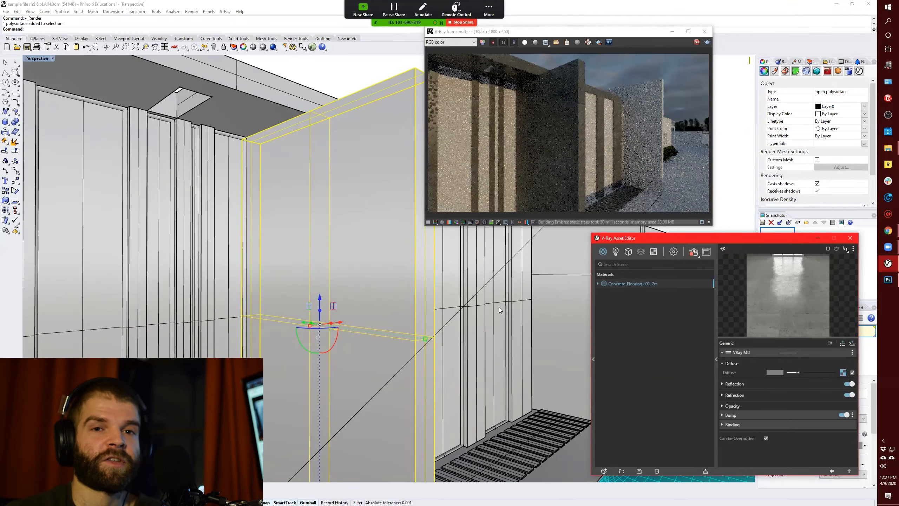
pyautogui.scroll(-5, 420, 302)
pyautogui.scroll(5, 342, 331)
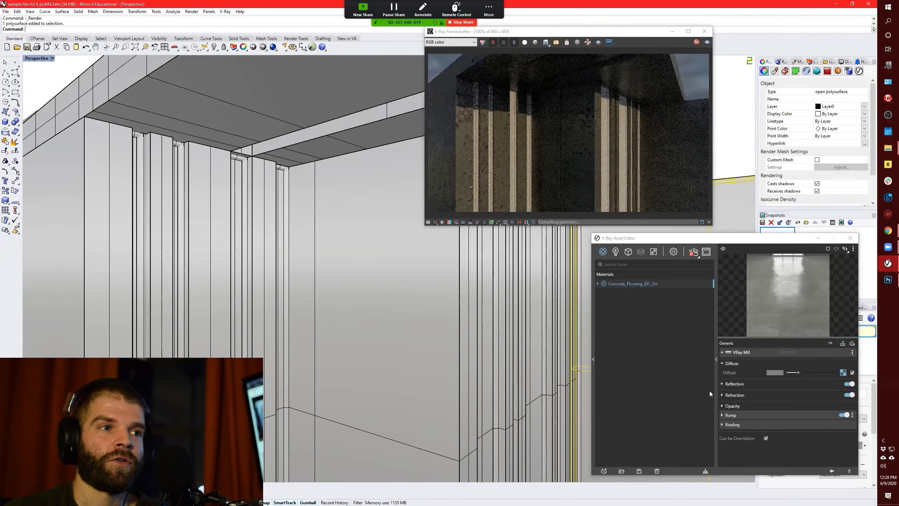
# Set the texture repeat of the concrete material's diffuse bitmap to 2 and turn on region rendering in the frame buffer
pyautogui.click(843, 372)
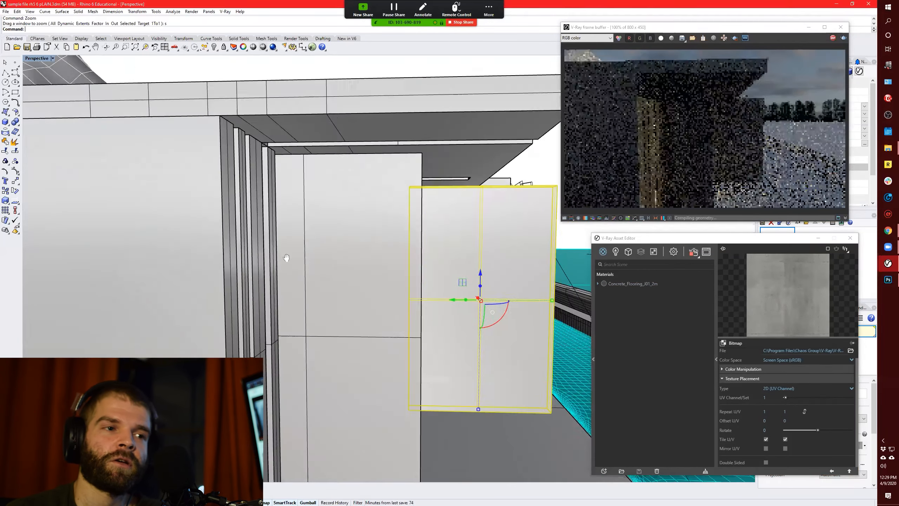
pyautogui.click(308, 161)
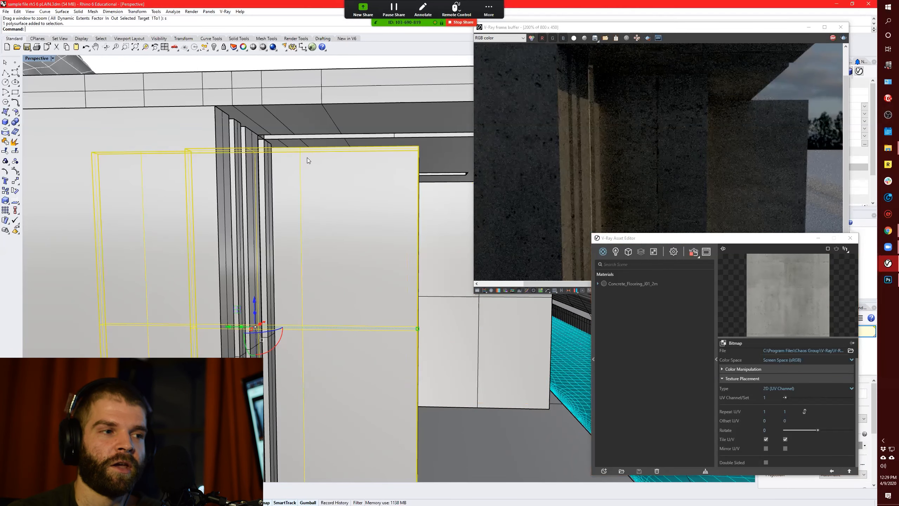
pyautogui.press('Escape')
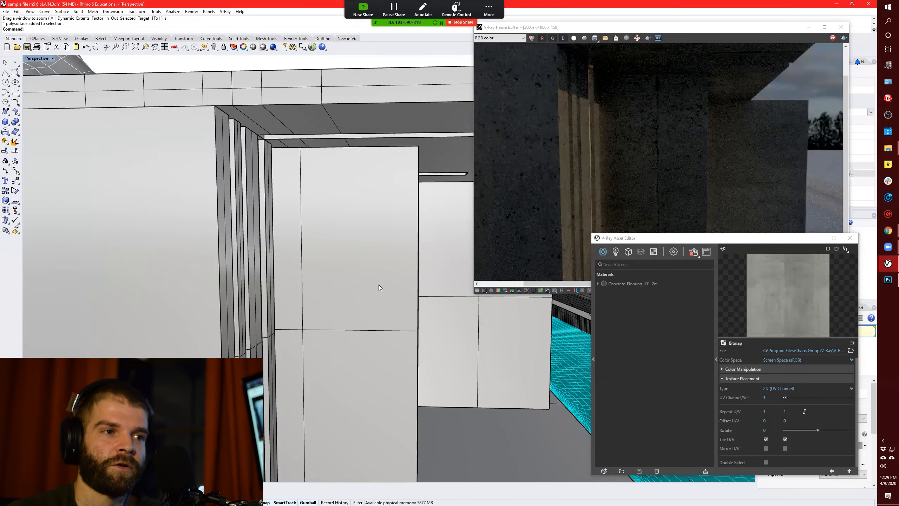
pyautogui.moveTo(767, 412); pyautogui.dragTo(735, 417)
pyautogui.write('2')
pyautogui.press('Return')
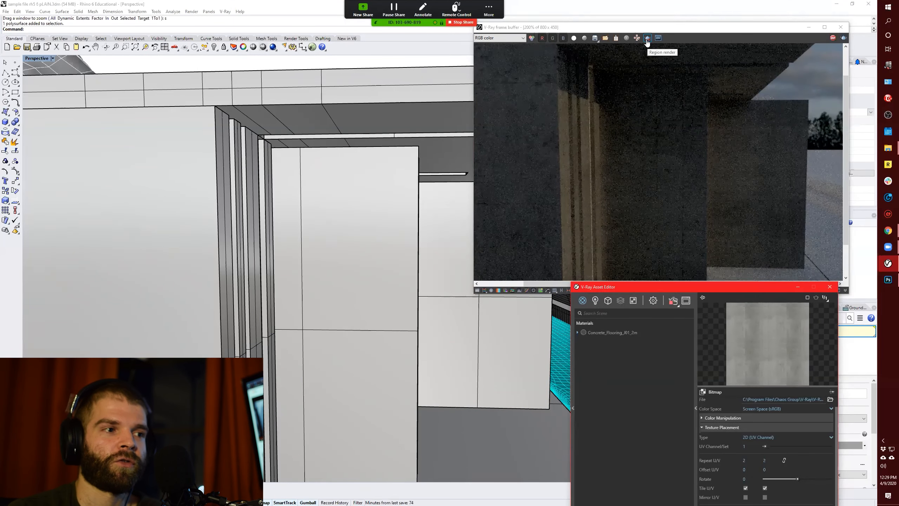
pyautogui.click(647, 42)
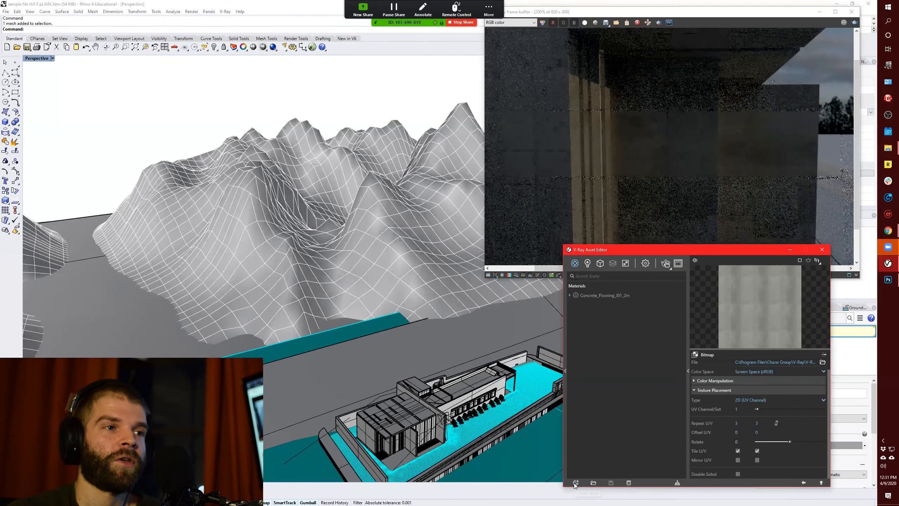
# Create a Blend material and a generic material named Mountain Texture
pyautogui.click(575, 482)
pyautogui.moveTo(594, 473)
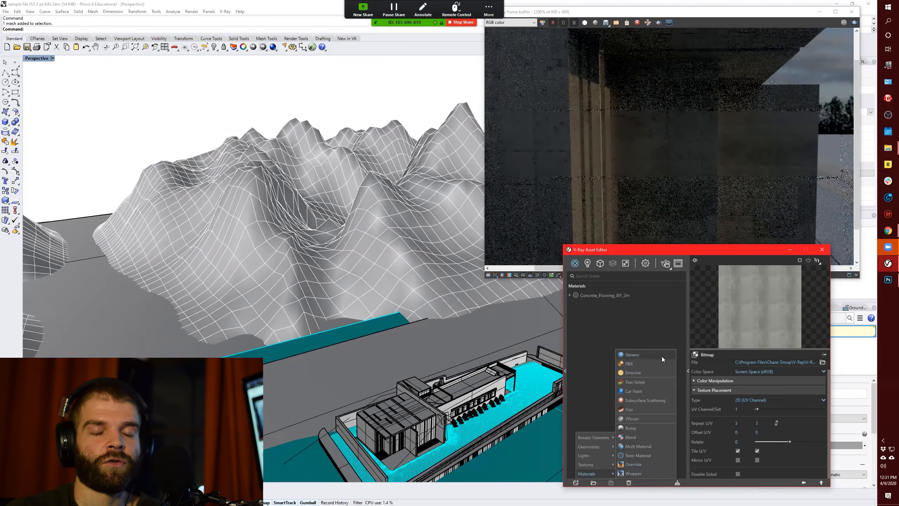
pyautogui.click(631, 436)
pyautogui.doubleClick(602, 313)
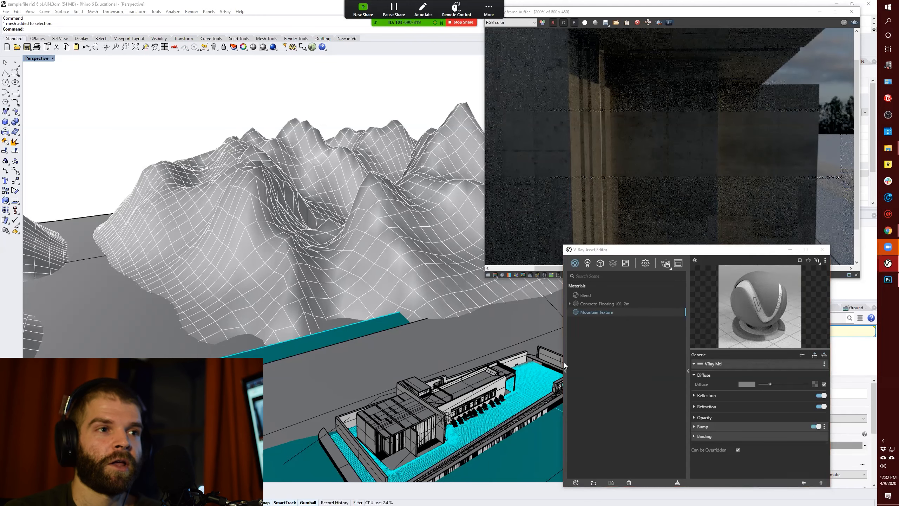
# Load the Granite_E_80cm material from the library into the scene
pyautogui.click(593, 483)
pyautogui.doubleClick(377, 365)
pyautogui.doubleClick(468, 345)
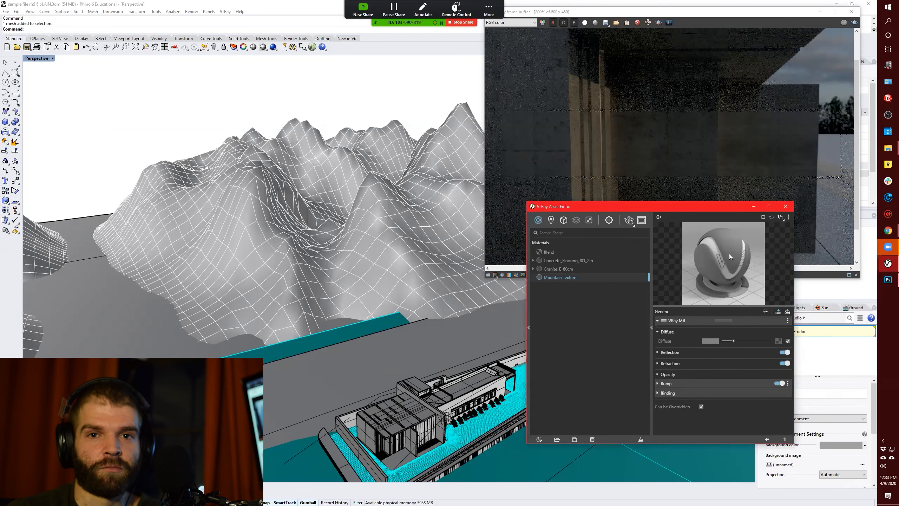
# Add a displacement attribute to the Mountain Texture material and expand its bump settings
pyautogui.click(787, 312)
pyautogui.click(806, 320)
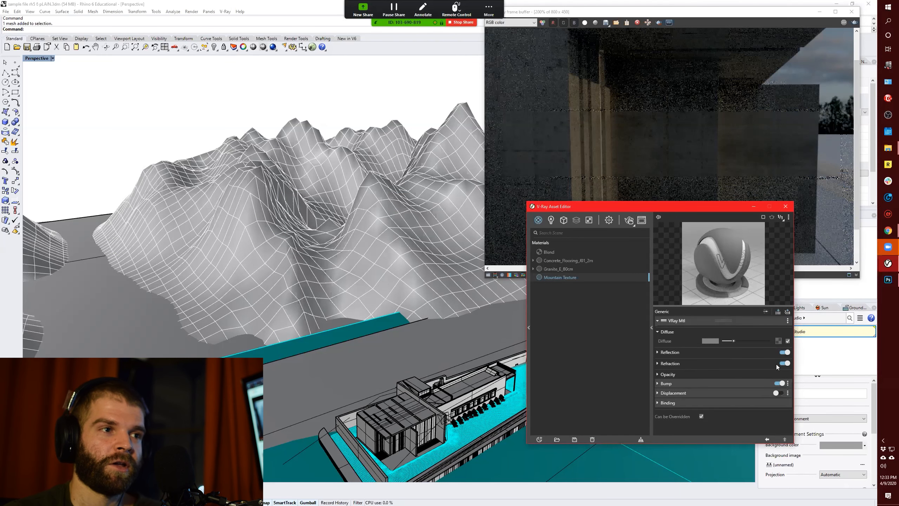
pyautogui.click(686, 382)
# Set the diffuse colour of the Mountain Texture material to a muted green
pyautogui.click(776, 341)
pyautogui.click(701, 331)
pyautogui.click(701, 331)
pyautogui.click(710, 341)
pyautogui.click(424, 228)
pyautogui.moveTo(388, 204); pyautogui.dragTo(377, 241)
pyautogui.click(424, 227)
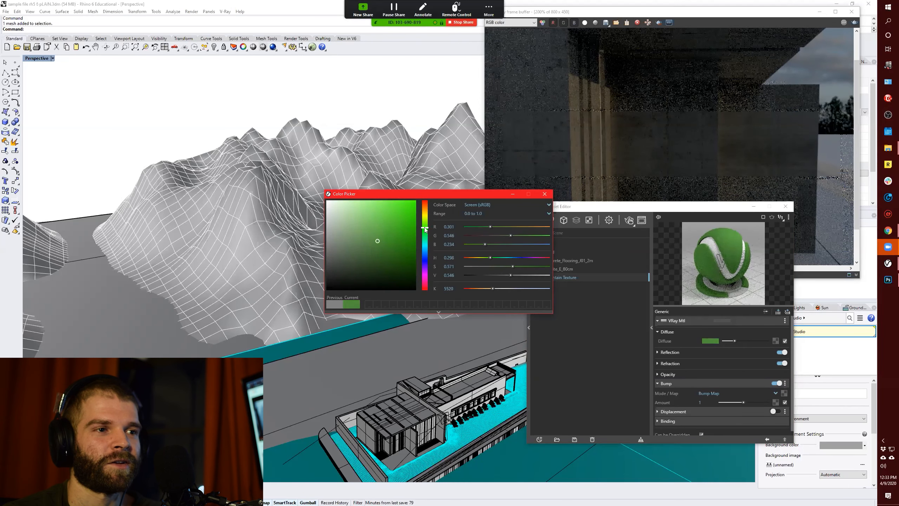
pyautogui.click(544, 194)
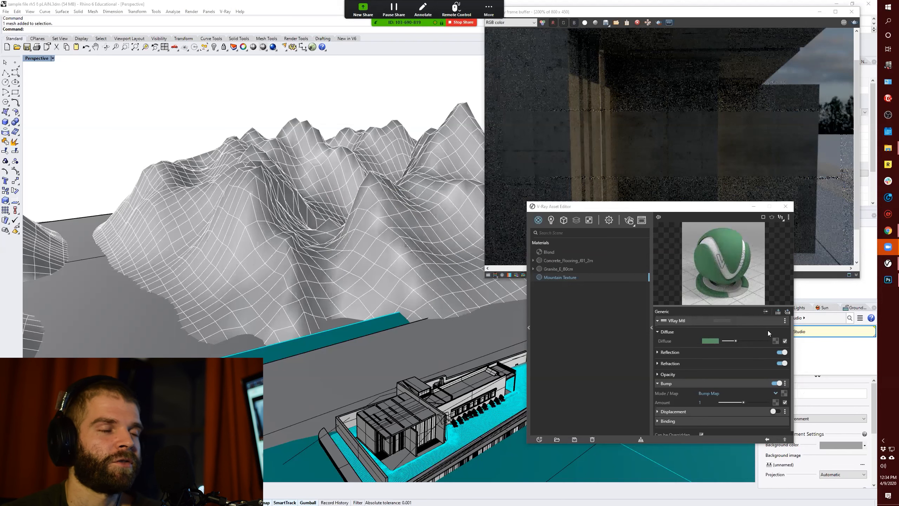
# Assign a Granite procedural texture as the bump map of the Mountain Texture material
pyautogui.click(784, 393)
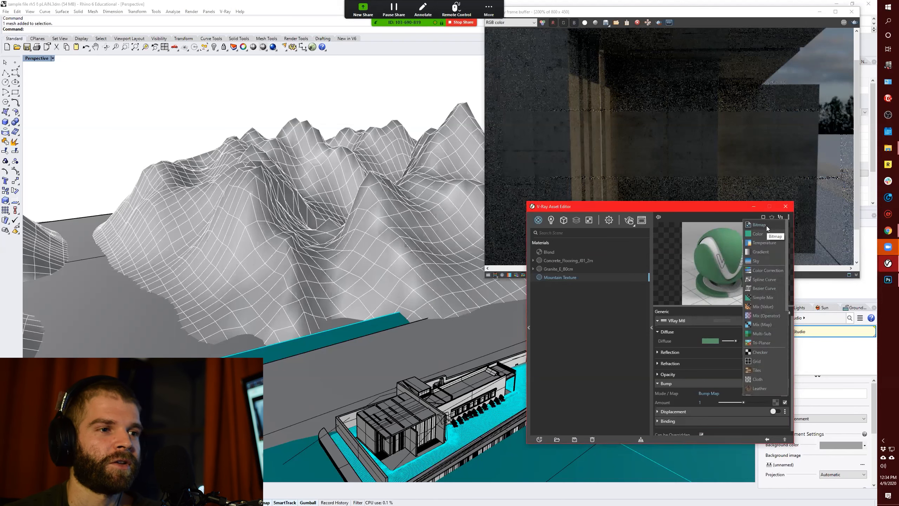
pyautogui.scroll(-5, 768, 230)
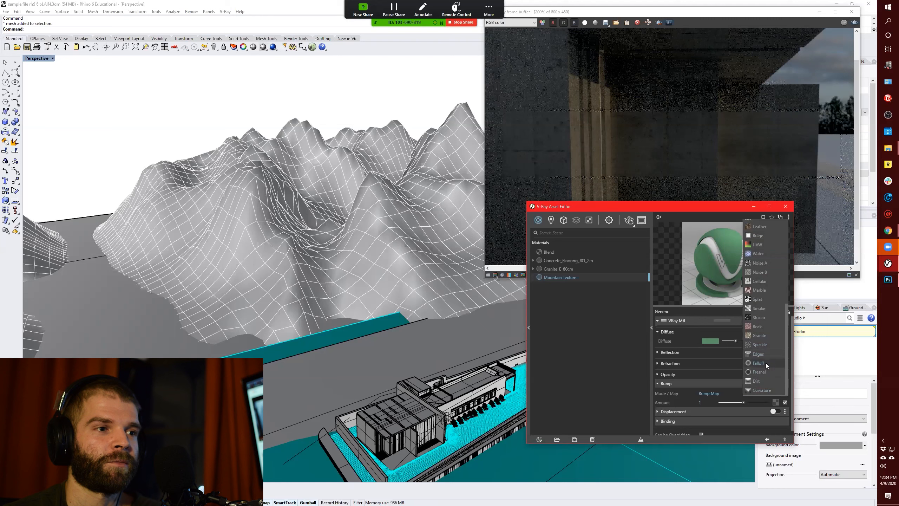
pyautogui.click(759, 336)
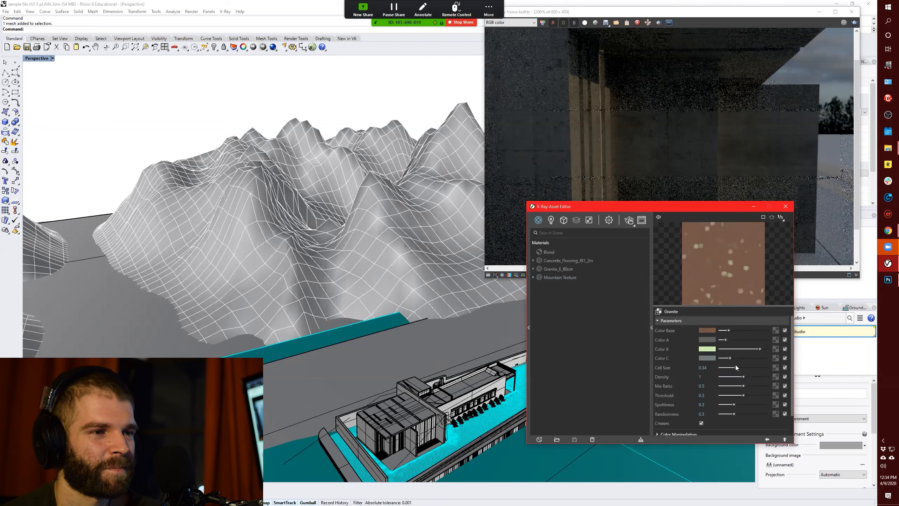
pyautogui.moveTo(728, 330); pyautogui.dragTo(727, 331)
pyautogui.click(767, 439)
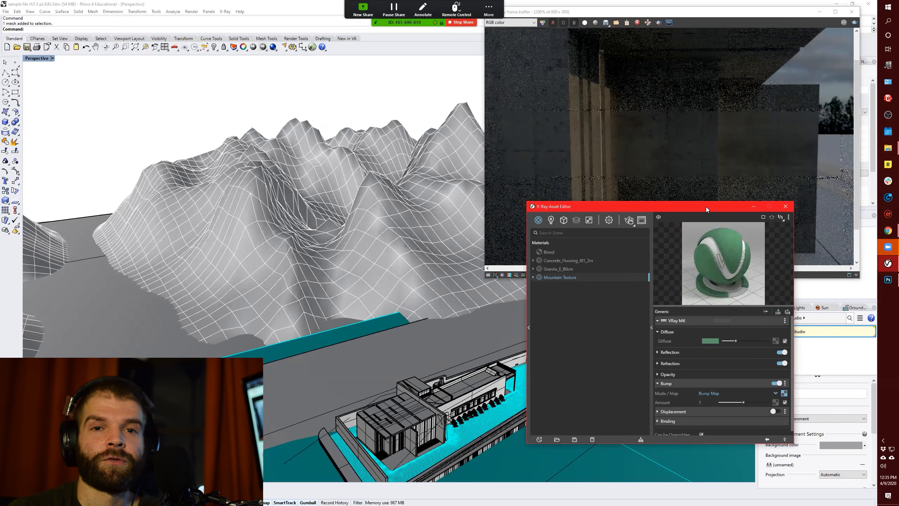
# Enable displacement on the Mountain Texture material with a Rock procedural texture as its map and an amount of 1.25
pyautogui.moveTo(707, 207); pyautogui.dragTo(703, 241)
pyautogui.click(780, 428)
pyautogui.click(763, 474)
pyautogui.click(699, 418)
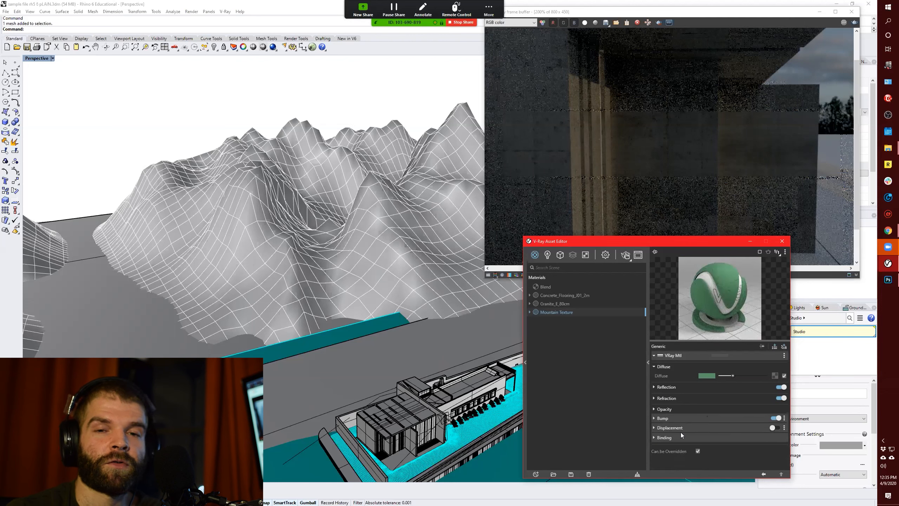
pyautogui.click(760, 428)
pyautogui.scroll(-3, 764, 420)
pyautogui.click(780, 371)
pyautogui.scroll(-3, 766, 346)
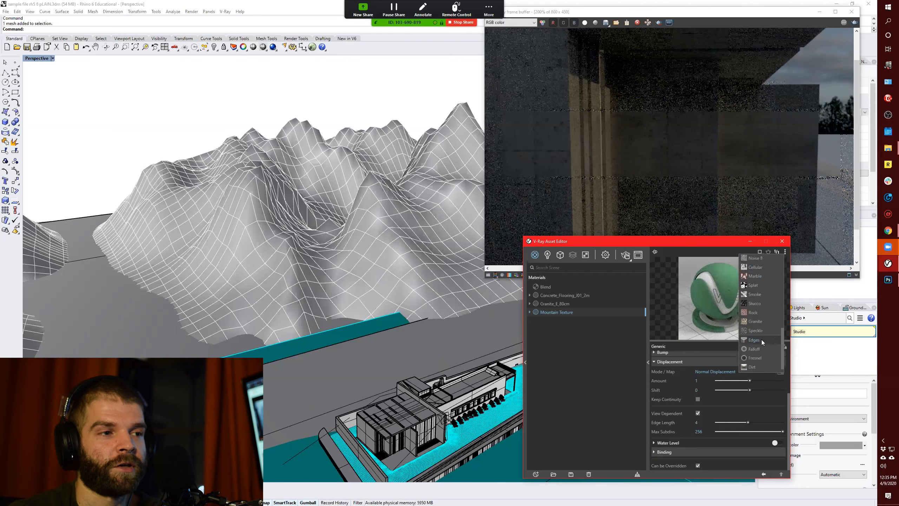
pyautogui.click(761, 294)
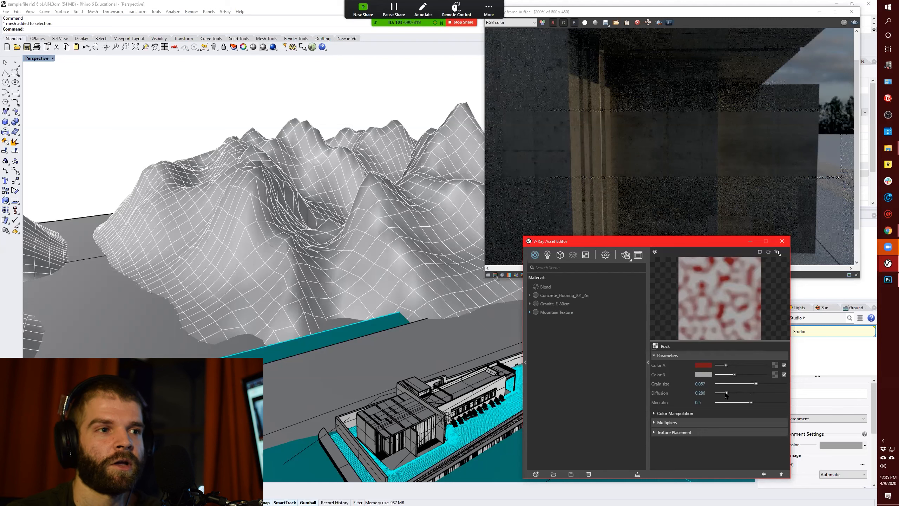
pyautogui.click(781, 474)
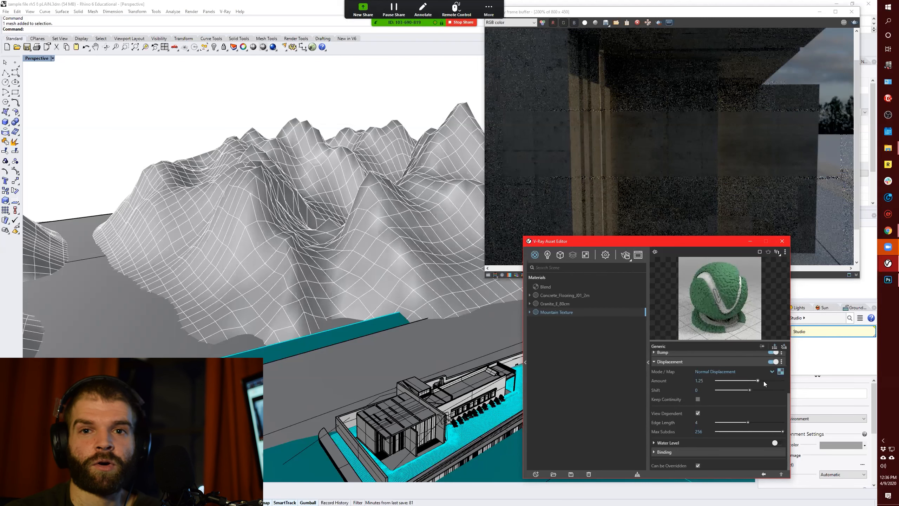
# Set Granite_E_80cm as the Blend material's base and Mountain Texture as its first coat
pyautogui.click(545, 286)
pyautogui.click(697, 403)
pyautogui.click(710, 430)
pyautogui.click(714, 374)
pyautogui.click(711, 411)
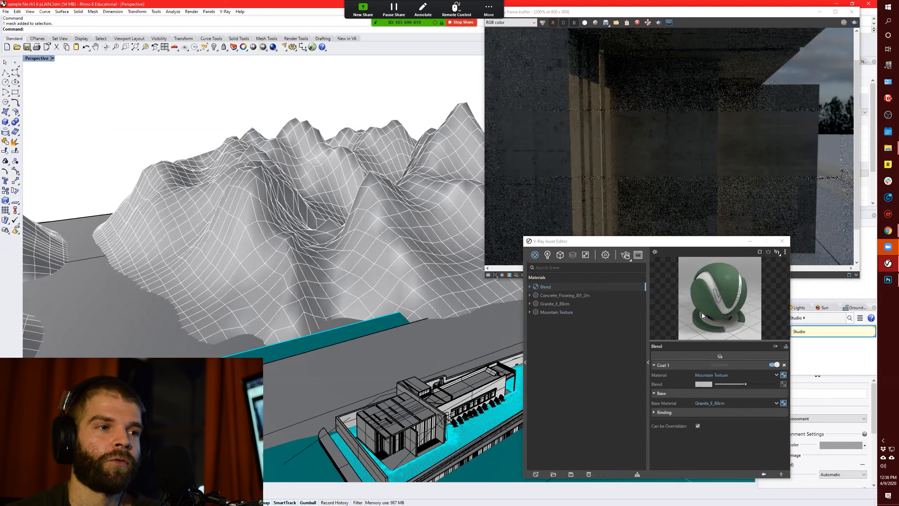
pyautogui.click(732, 432)
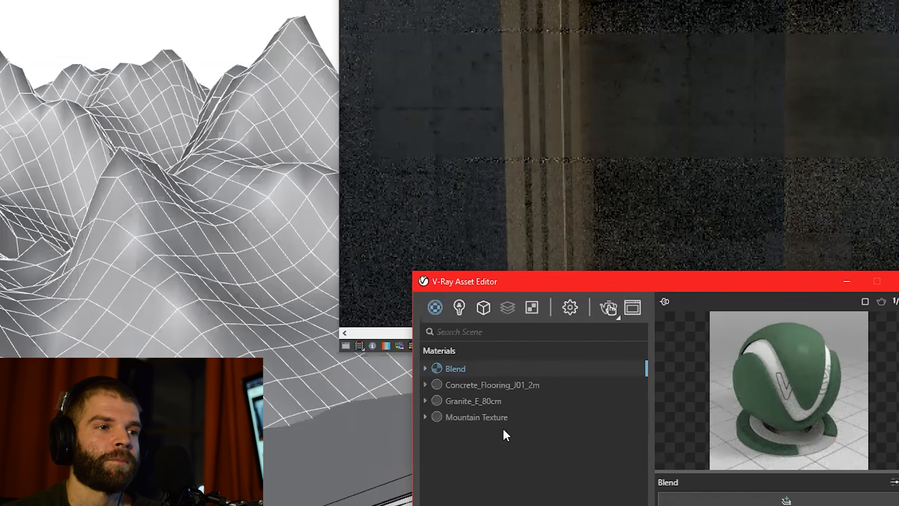
# Compare the Mountain Texture and Blend previews and give the Blend material a Rock texture as its displacement map
pyautogui.click(501, 416)
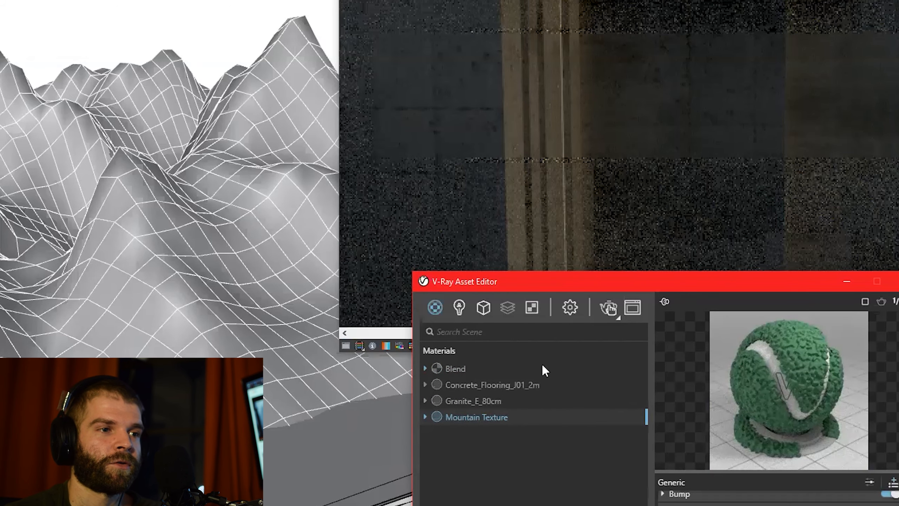
pyautogui.click(457, 369)
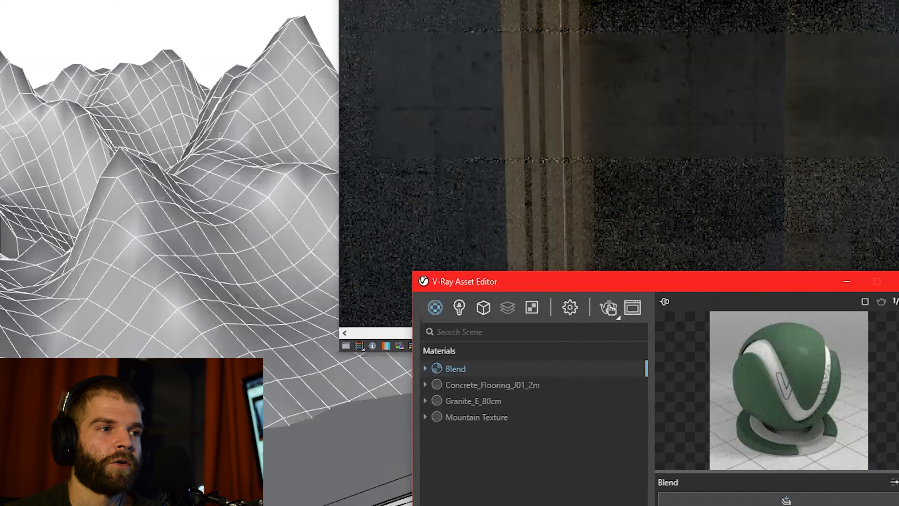
pyautogui.click(771, 505)
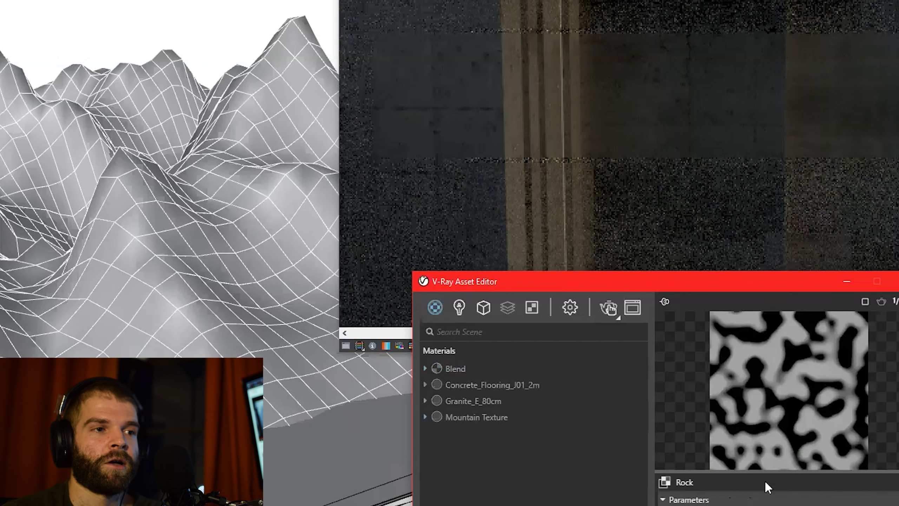
pyautogui.click(771, 505)
# Move the frame buffer aside, raise the Blend material's displacement amount to 1.84 and add a bump attribute with an amount of 1.92
pyautogui.moveTo(752, 280); pyautogui.dragTo(272, 216)
pyautogui.click(895, 409)
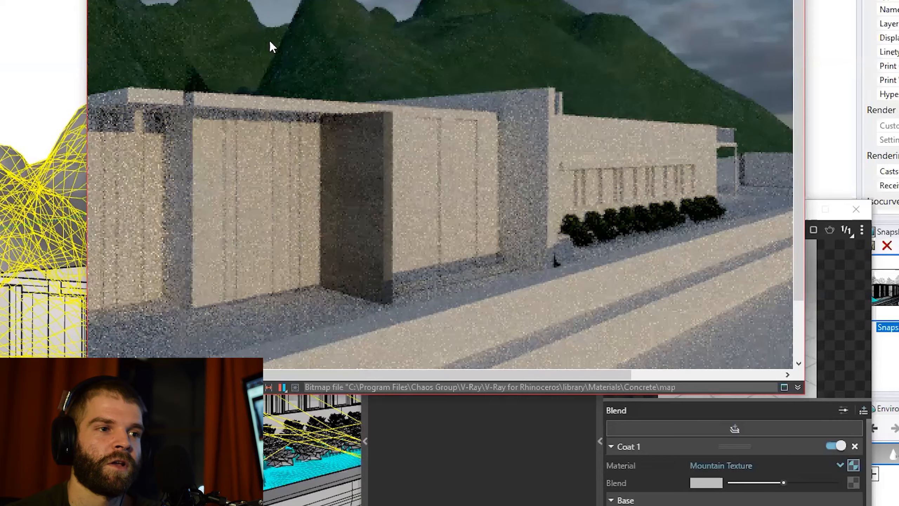
pyautogui.scroll(-1, 852, 457)
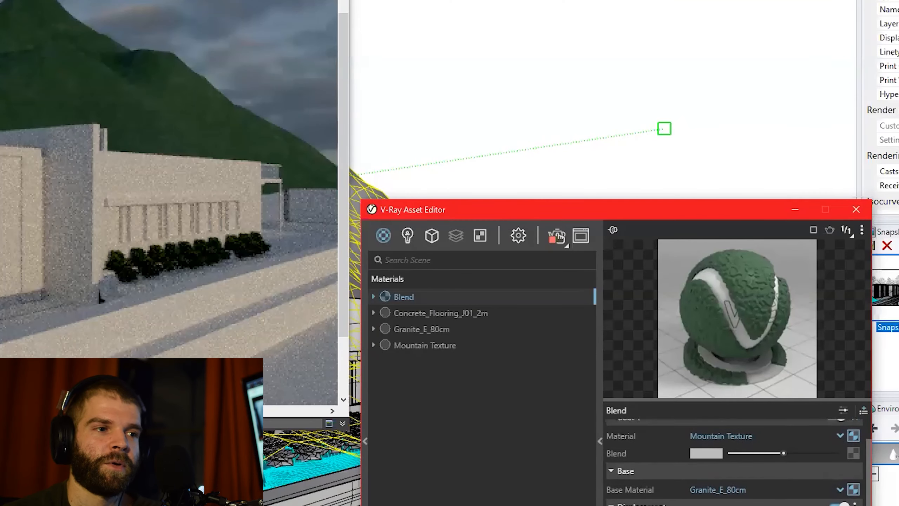
pyautogui.click(853, 454)
pyautogui.moveTo(739, 499); pyautogui.dragTo(736, 499)
pyautogui.moveTo(765, 464); pyautogui.dragTo(842, 475)
pyautogui.moveTo(736, 499); pyautogui.dragTo(744, 499)
pyautogui.moveTo(806, 481); pyautogui.dragTo(800, 505)
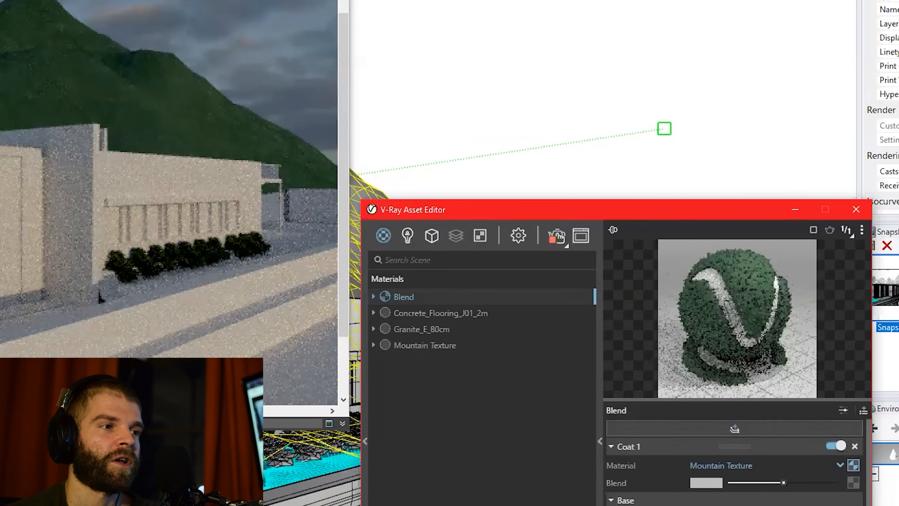
pyautogui.click(863, 411)
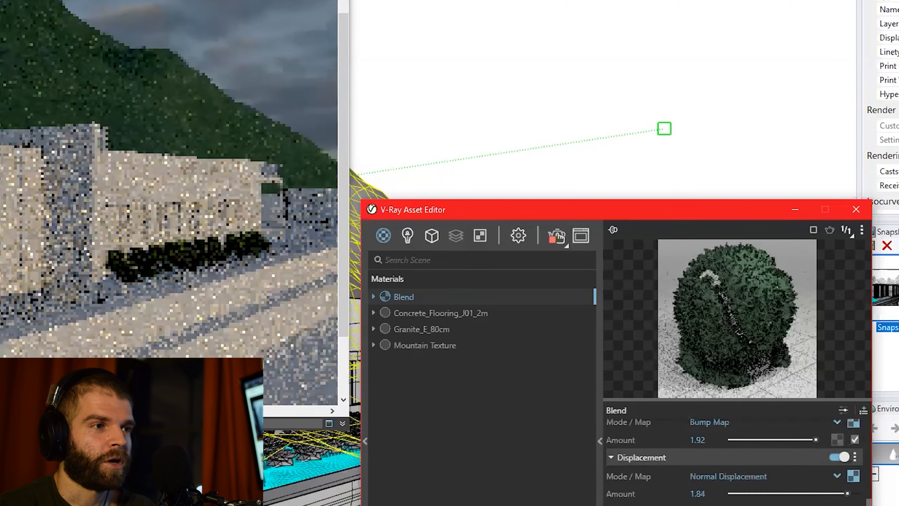
# Apply the Concrete_Flooring_J01_2m material to the building's wall polysurface
pyautogui.moveTo(447, 60); pyautogui.dragTo(559, 117, button='right')
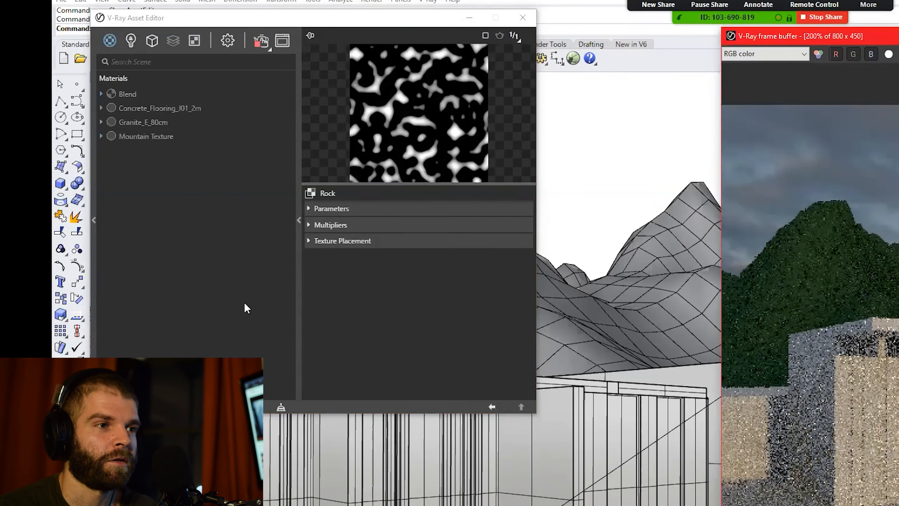
pyautogui.rightClick(150, 108)
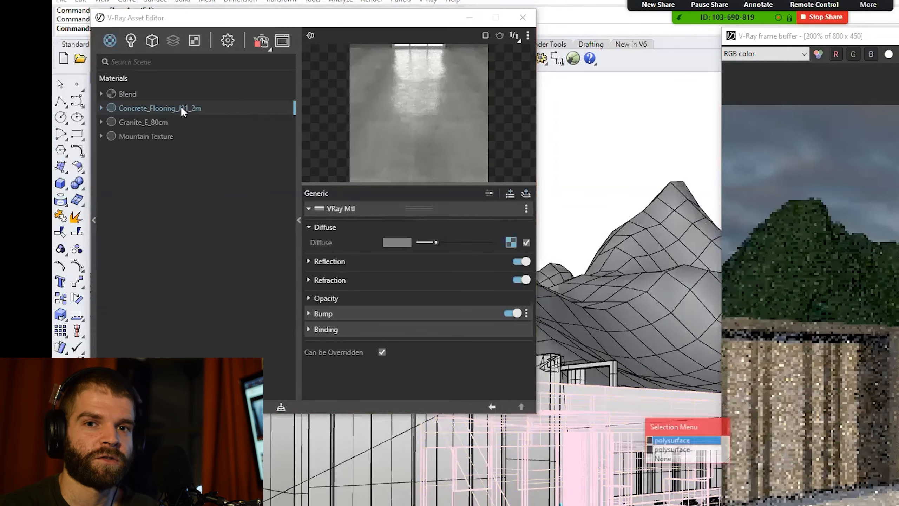
pyautogui.click(658, 439)
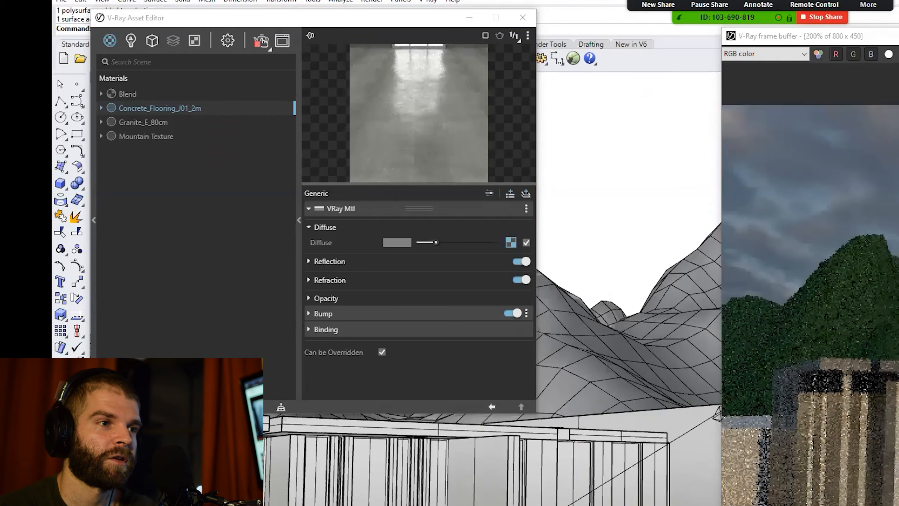
pyautogui.click(169, 269)
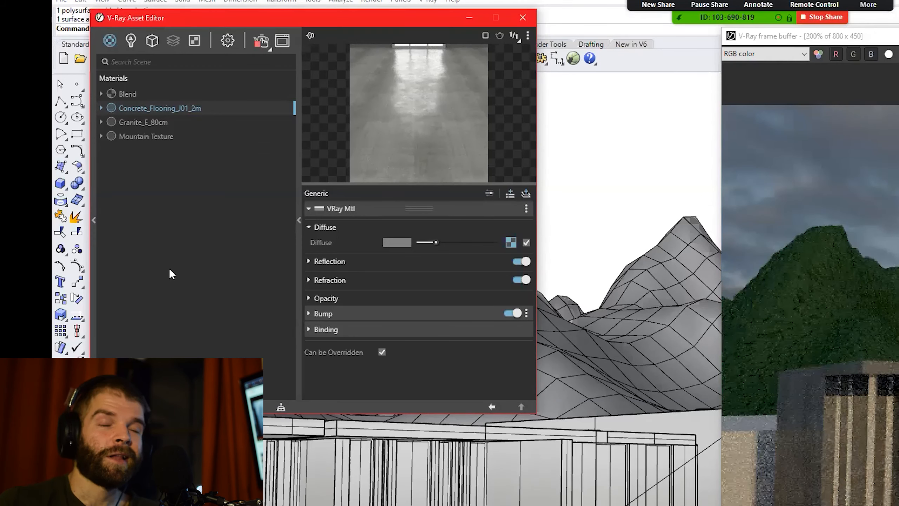
# Create a Two Sided material with Glass_Tinted_Orange as both its front and back material
pyautogui.click(112, 407)
pyautogui.moveTo(142, 391)
pyautogui.click(216, 239)
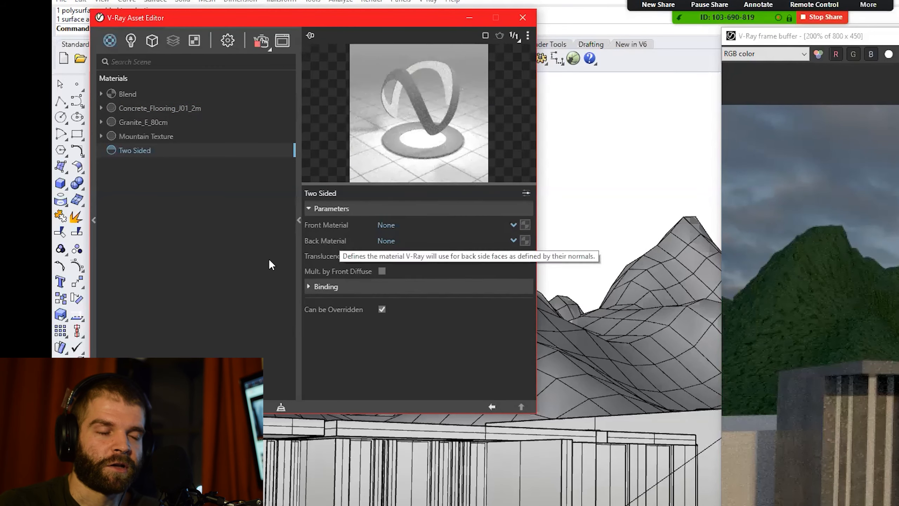
pyautogui.click(390, 240)
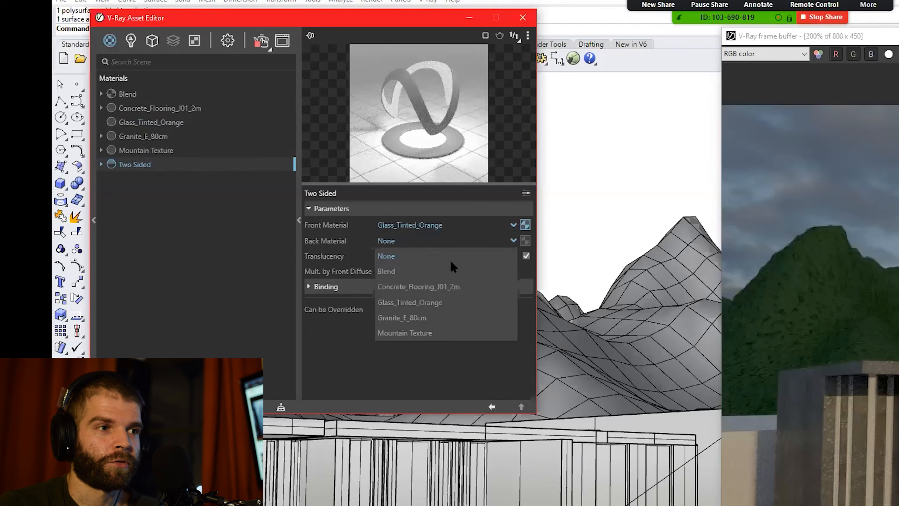
pyautogui.click(409, 302)
# Apply the Two Sided glass material to one of the model's layers
pyautogui.rightClick(137, 165)
pyautogui.moveTo(188, 206)
pyautogui.scroll(-5, 279, 309)
pyautogui.click(324, 280)
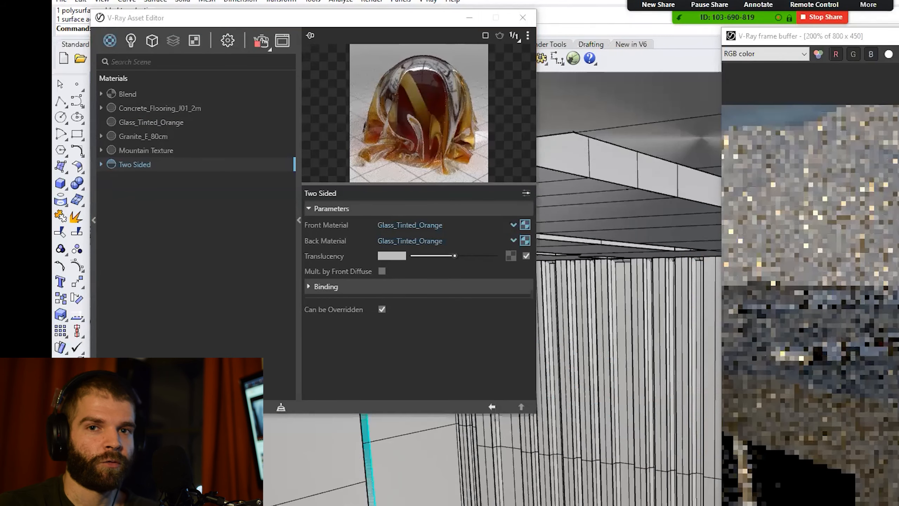
# Lower the translucency of the Two Sided glass material slightly
pyautogui.moveTo(551, 446); pyautogui.dragTo(507, 496, button='right')
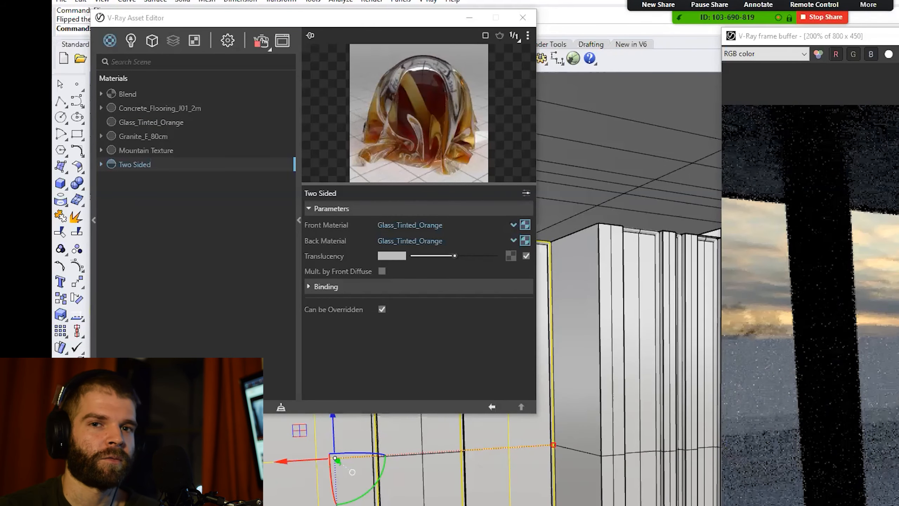
pyautogui.click(209, 70)
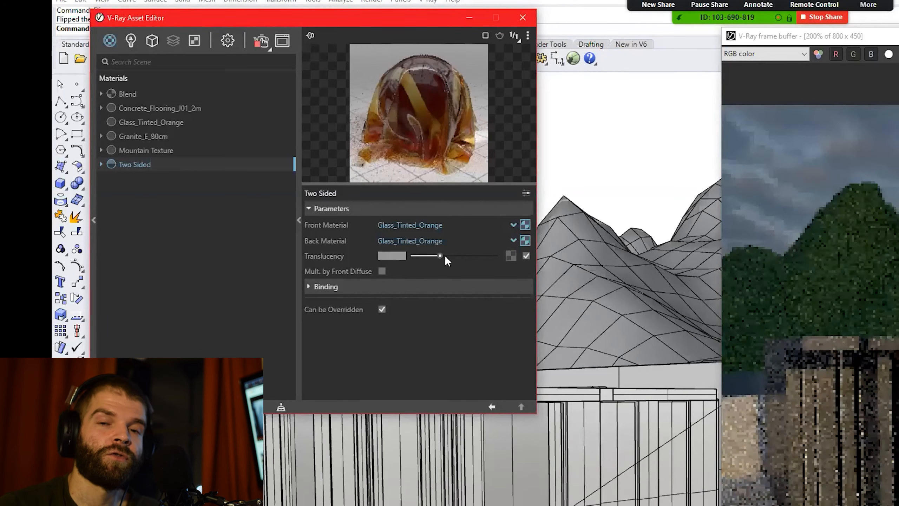
pyautogui.moveTo(445, 255)
pyautogui.mouseDown()
pyautogui.moveTo(487, 256)
pyautogui.moveTo(441, 255)
pyautogui.mouseUp()
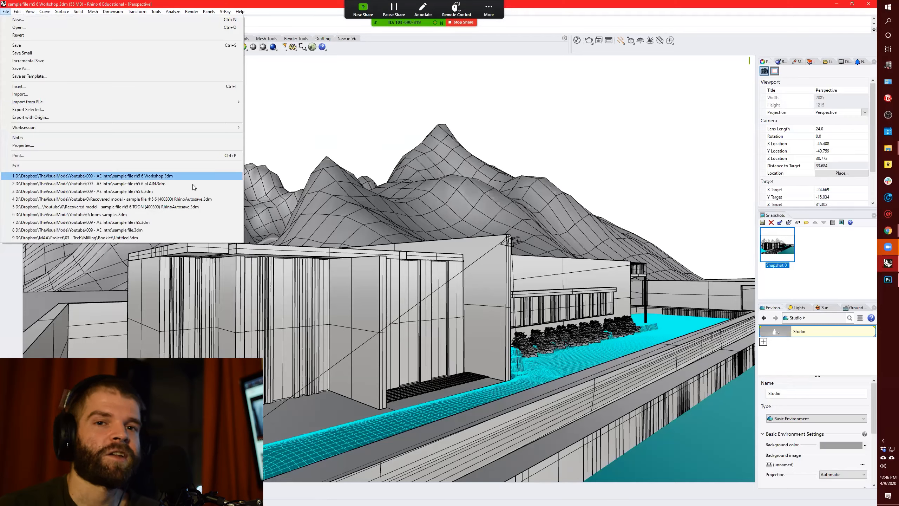
# Open a recent sample file of the building model and accept scaling its 3DS geometry to feet
pyautogui.click(193, 184)
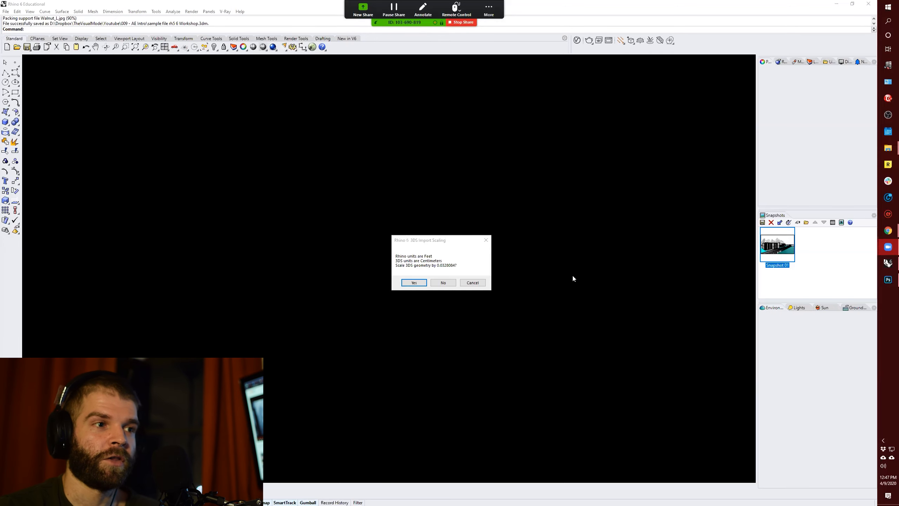
pyautogui.click(418, 283)
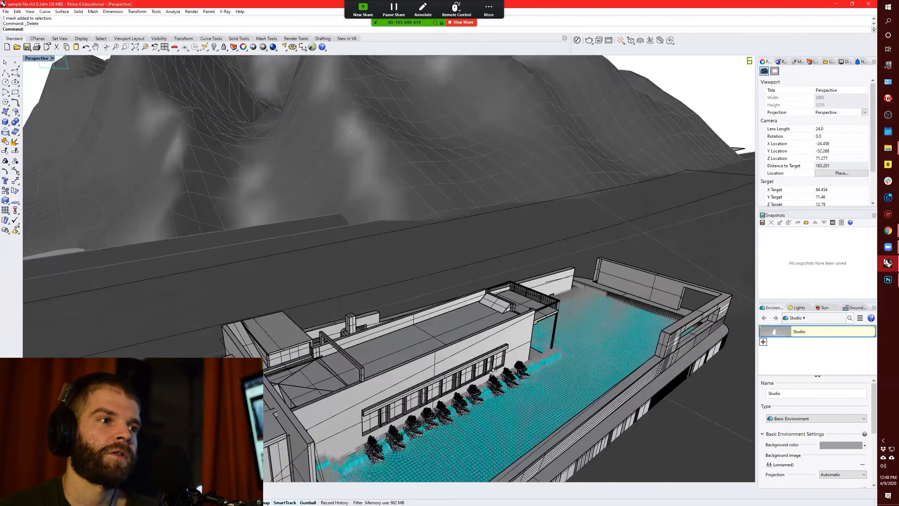
pyautogui.click(301, 202)
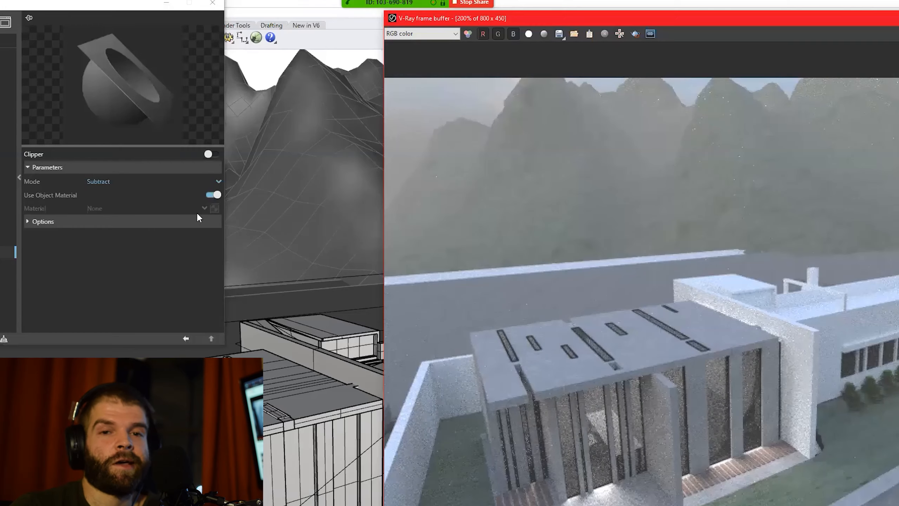
pyautogui.click(283, 156)
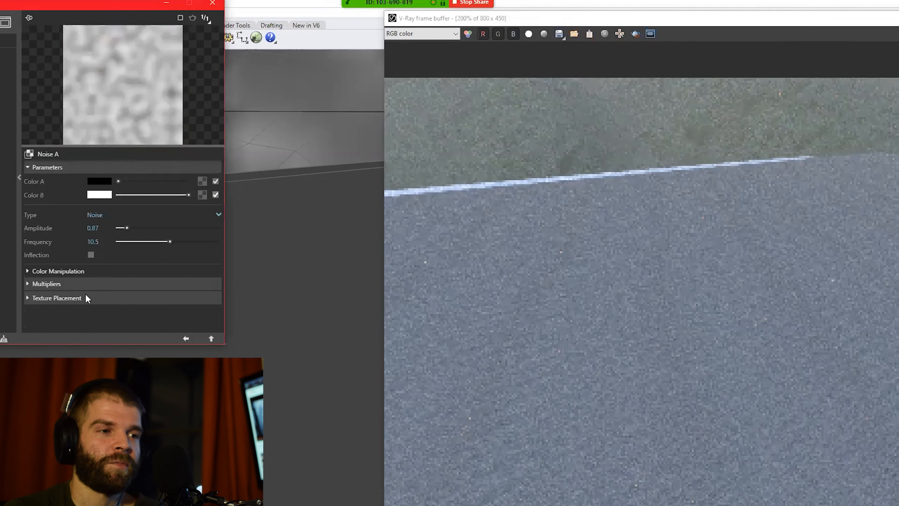
# Increase the U/V repeat in the Noise A texture placement, entering 20, 60 and finally 180
pyautogui.click(86, 297)
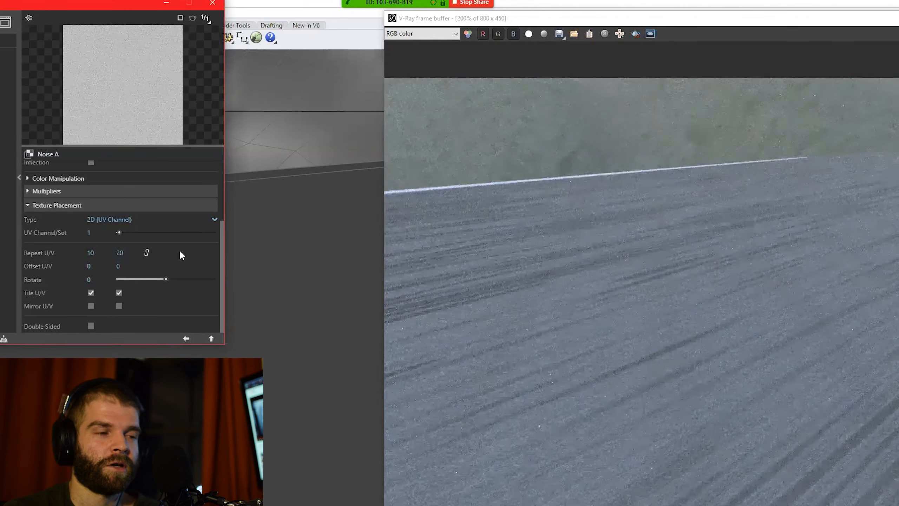
pyautogui.write('20')
pyautogui.doubleClick(105, 252)
pyautogui.write('60')
pyautogui.doubleClick(96, 255)
pyautogui.write('180')
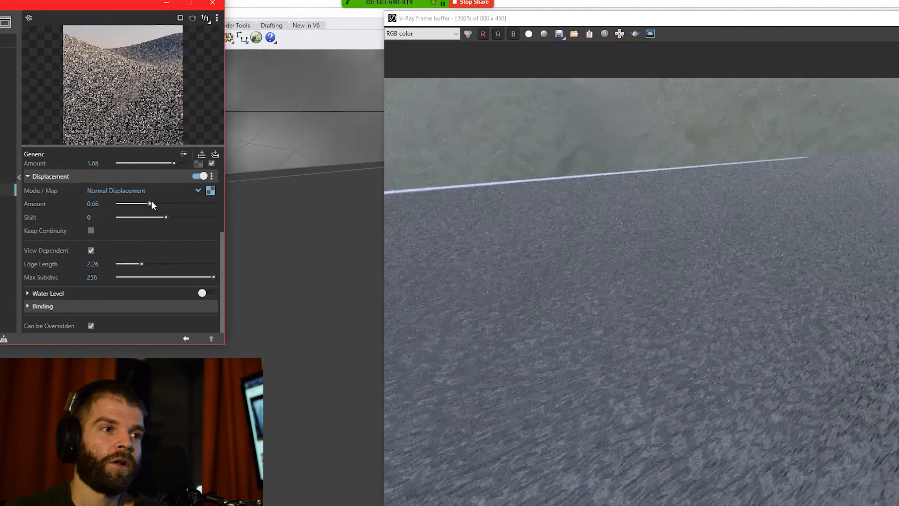
# Lower the Generic material's displacement amount to 0.54 and bump amount to 1.07, and open its displacement map
pyautogui.moveTo(151, 203); pyautogui.dragTo(132, 203)
pyautogui.scroll(3, 149, 213)
pyautogui.moveTo(173, 264); pyautogui.dragTo(152, 264)
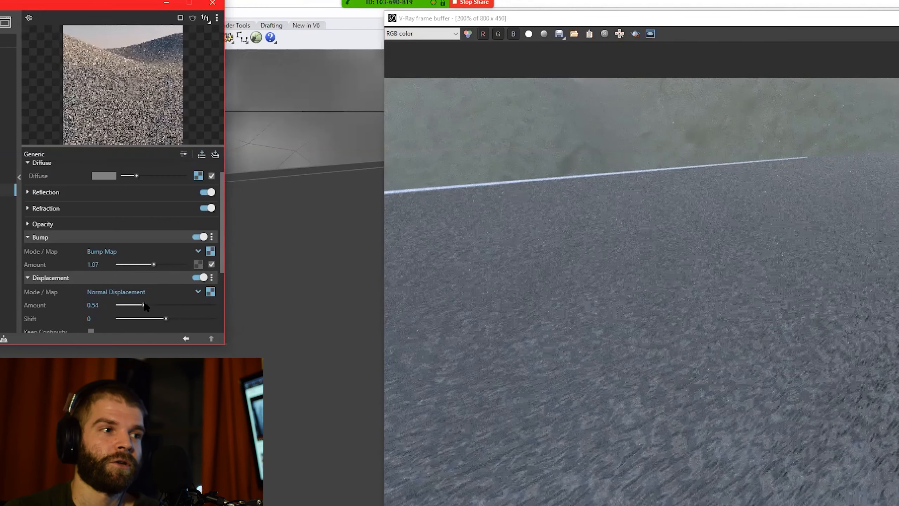
pyautogui.click(211, 293)
pyautogui.scroll(-5, 211, 293)
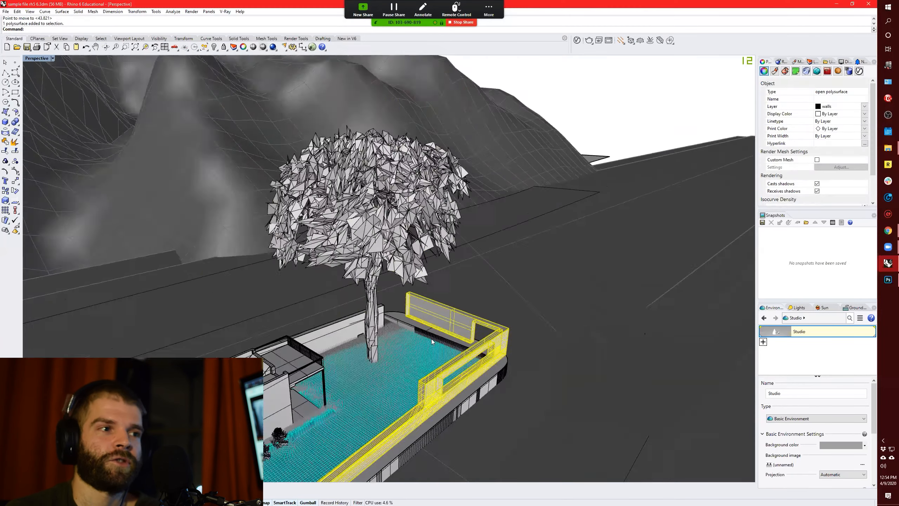
# Try deleting the selected terrace wall, restore it, and make an offset copy of it that is deleted again
pyautogui.scroll(3, 439, 345)
pyautogui.press('Delete')
pyautogui.hotkey('ctrl', 'z')
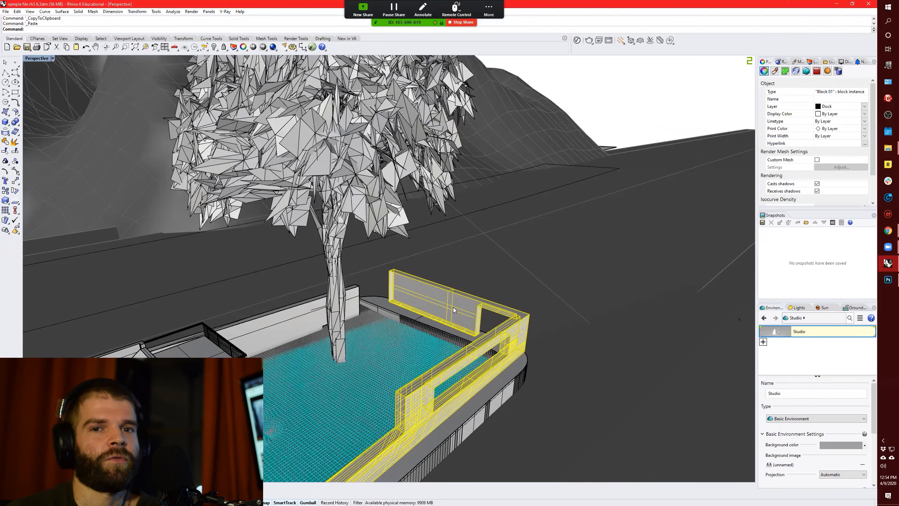
pyautogui.keyDown('alt'); pyautogui.moveTo(453, 307); pyautogui.dragTo(615, 283); pyautogui.keyUp('alt')
pyautogui.press('Delete')
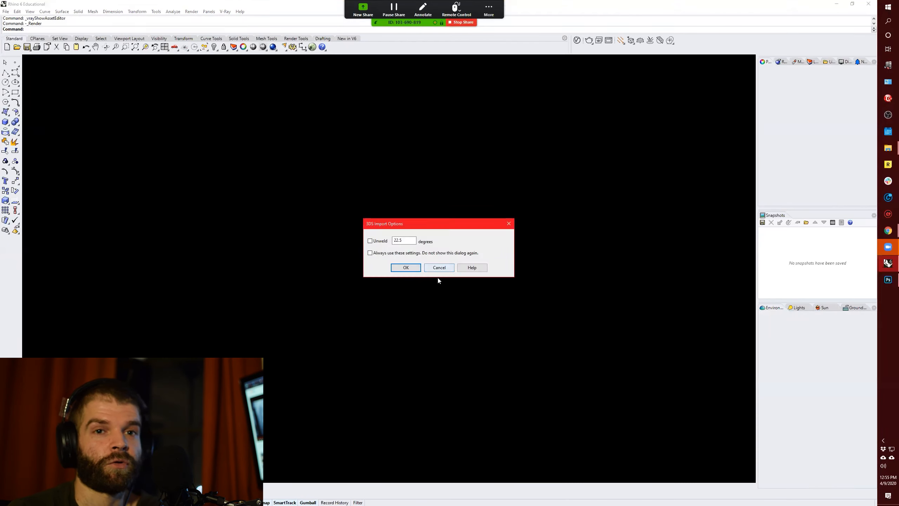
# Cancel the 3DS import options and delete the three tall trees around the building
pyautogui.click(436, 268)
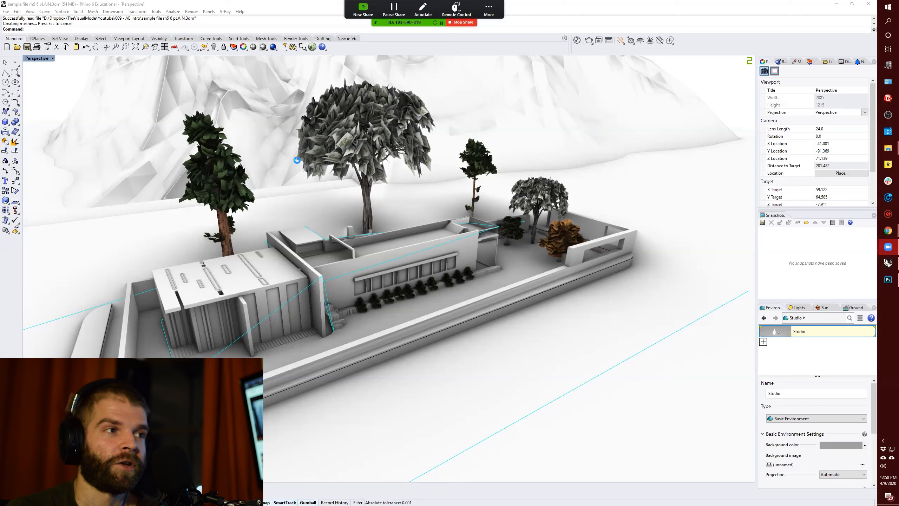
pyautogui.click(224, 150)
pyautogui.press('Delete')
pyautogui.click(366, 142)
pyautogui.press('Delete')
pyautogui.click(480, 165)
pyautogui.press('Delete')
pyautogui.scroll(6, 430, 279)
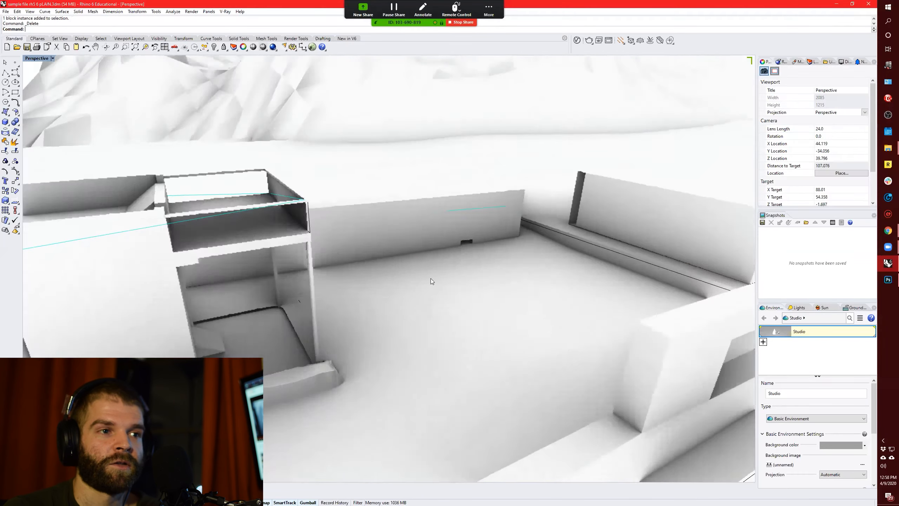
pyautogui.scroll(-4, 453, 260)
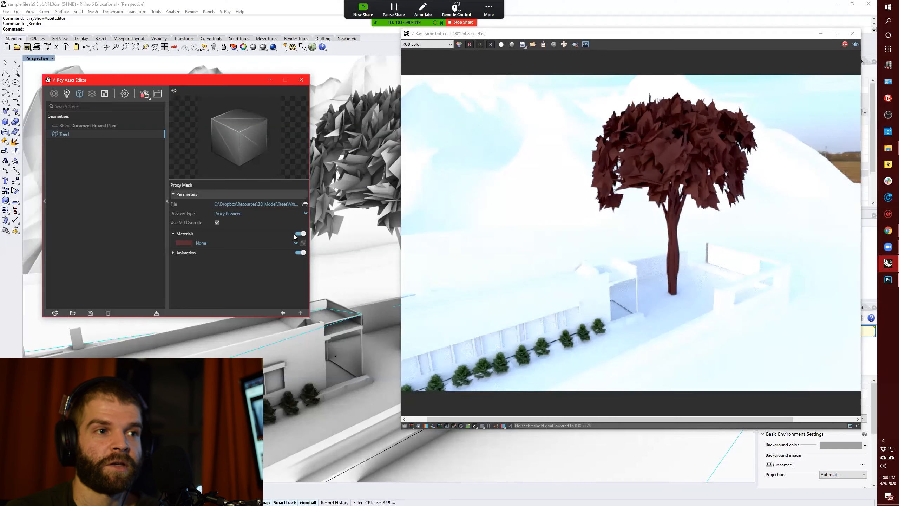
# Create a generic V-Ray material and name it Tree1 Texture
pyautogui.click(55, 313)
pyautogui.click(85, 305)
pyautogui.write('Tree1 Texture')
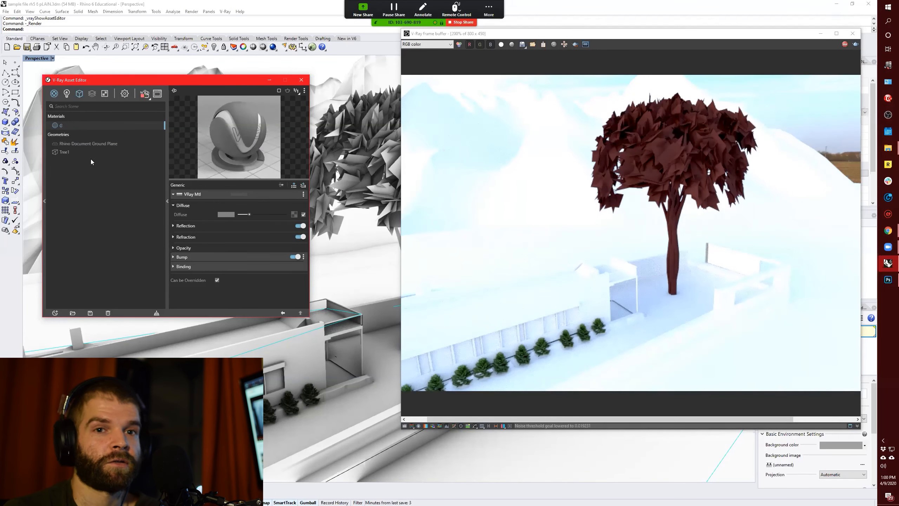
pyautogui.press('Return')
# Load the tree image with leaves and bark as a bitmap in the Tree1 Texture material's diffuse map
pyautogui.click(294, 214)
pyautogui.click(272, 97)
pyautogui.scroll(-3, 72, 215)
pyautogui.scroll(3, 73, 215)
pyautogui.click(72, 222)
pyautogui.doubleClick(131, 146)
pyautogui.doubleClick(357, 152)
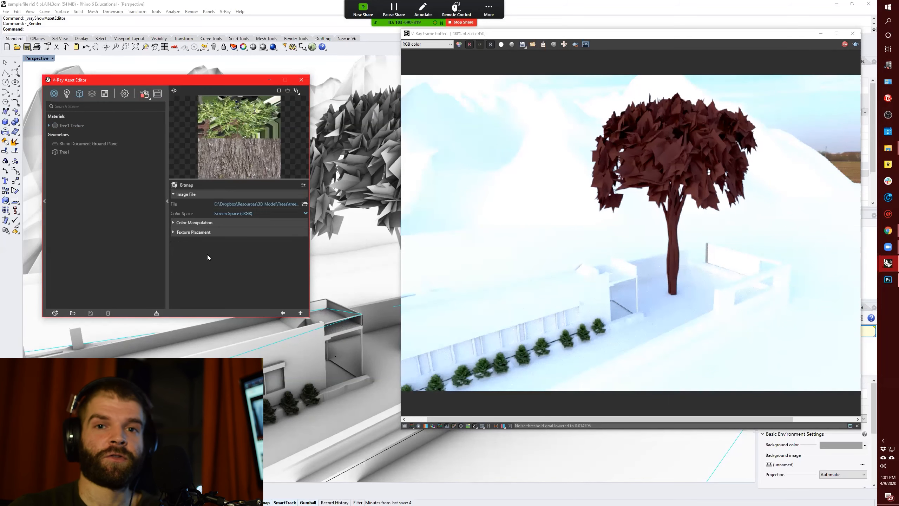
# Assign the Tree1 Texture material to the Tree1 proxy mesh
pyautogui.click(300, 313)
pyautogui.click(79, 93)
pyautogui.click(64, 135)
pyautogui.click(226, 243)
pyautogui.click(226, 261)
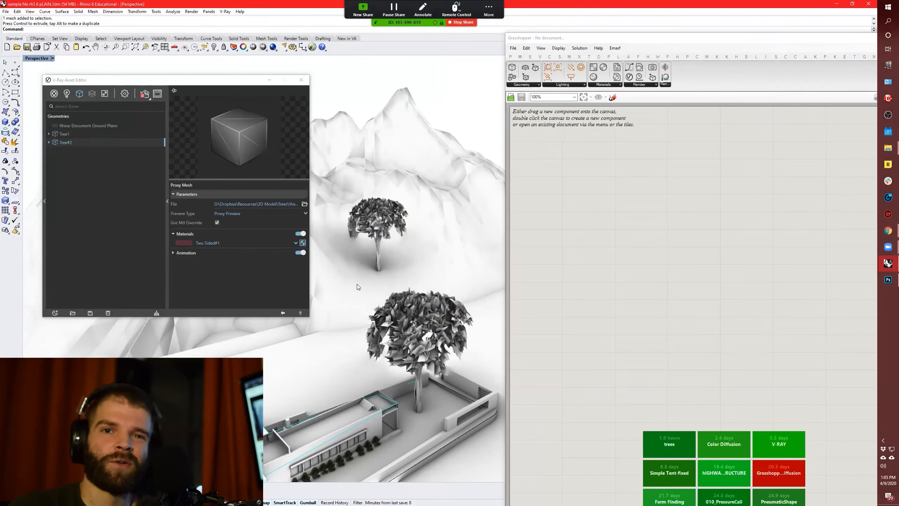
# Add a Mesh parameter and a Deconstruct Mesh component to the Grasshopper canvas
pyautogui.doubleClick(606, 218)
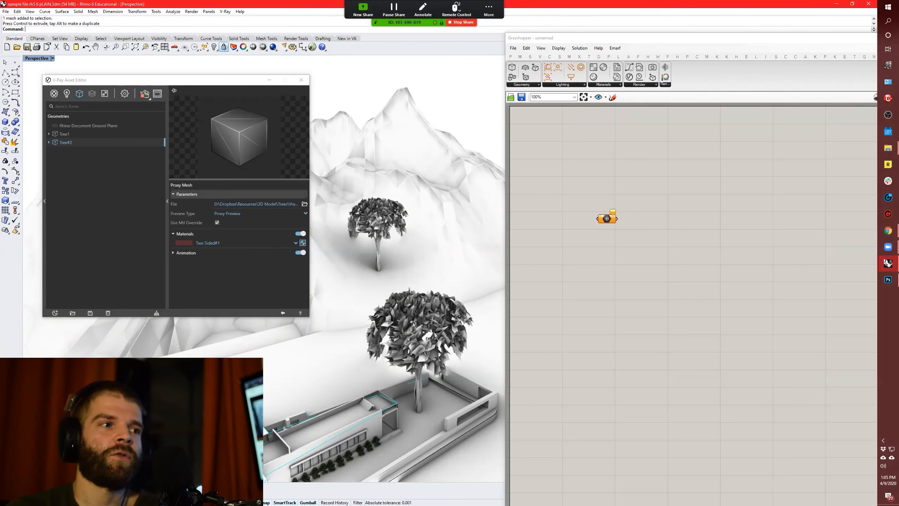
pyautogui.write('deconstruct')
pyautogui.click(654, 153)
# Add a Dispatch component and feed the mountain mesh's vertices into its list input
pyautogui.doubleClick(731, 217)
pyautogui.write('dispatch')
pyautogui.moveTo(616, 218); pyautogui.dragTo(710, 210)
# Enter a Boolean list with a long run of False values as the Dispatch pattern
pyautogui.click(720, 210)
pyautogui.rightClick(715, 219)
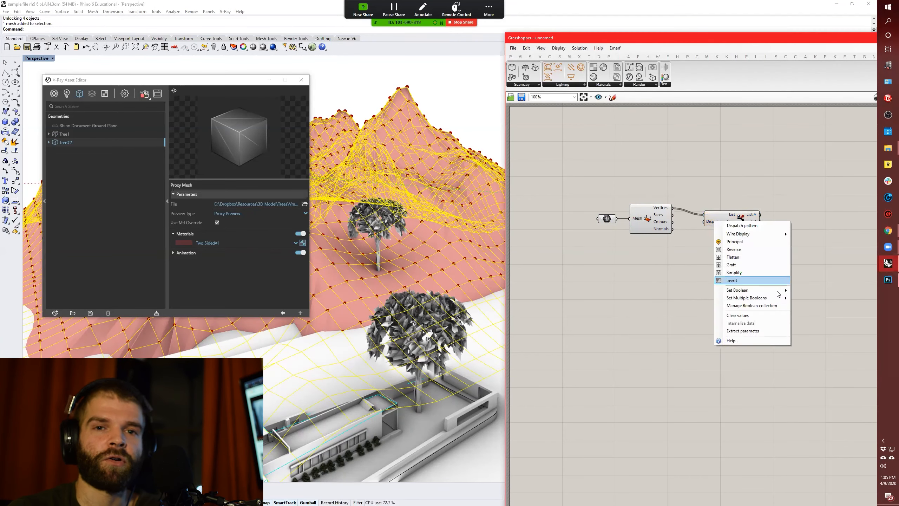
pyautogui.moveTo(757, 219); pyautogui.dragTo(682, 226, button='right')
pyautogui.rightClick(644, 224)
pyautogui.moveTo(677, 301)
pyautogui.click(677, 227)
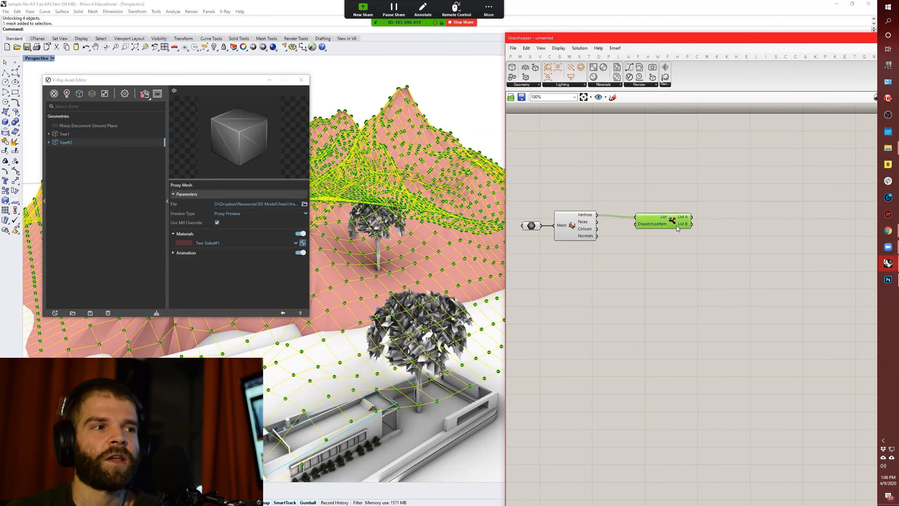
pyautogui.rightClick(653, 224)
pyautogui.write('False False False False False False False False False False False False False')
pyautogui.click(756, 408)
# Select the tree on the mountainside and add a second Mesh parameter to the canvas
pyautogui.click(378, 227)
pyautogui.doubleClick(628, 291)
pyautogui.write('mesh')
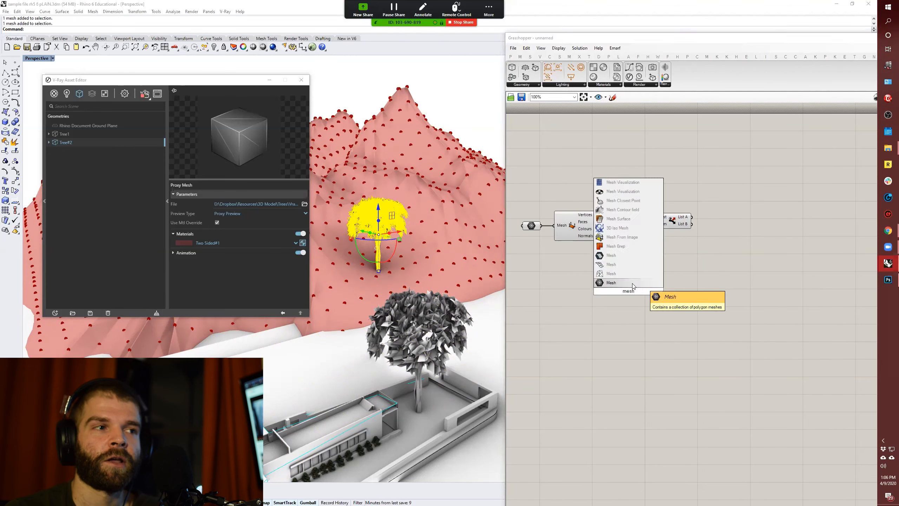
pyautogui.click(627, 285)
# Add an Orient component, using the tree mesh as its geometry and Dispatch List A as its target
pyautogui.doubleClick(717, 228)
pyautogui.write('orient')
pyautogui.rightClick(736, 229)
pyautogui.rightClick(659, 225)
pyautogui.click(765, 409)
pyautogui.moveTo(691, 217); pyautogui.dragTo(722, 236)
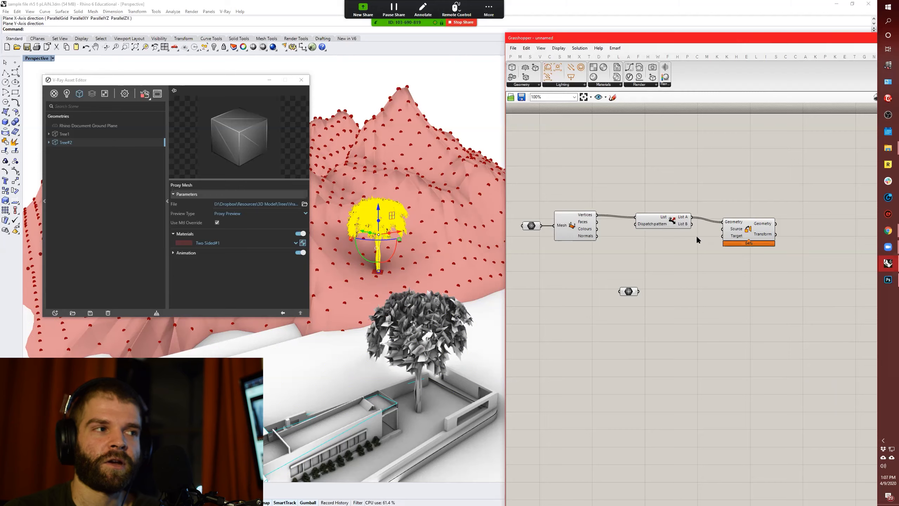
pyautogui.moveTo(638, 291); pyautogui.dragTo(723, 222)
# Examine the oriented tree copies distributed over the mountain mesh from several viewpoints
pyautogui.click(748, 228)
pyautogui.scroll(-3, 415, 395)
pyautogui.scroll(10, 400, 269)
pyautogui.click(749, 269)
pyautogui.scroll(-1, 749, 246)
pyautogui.scroll(-12, 397, 313)
pyautogui.moveTo(380, 373); pyautogui.dragTo(406, 301, button='right')
pyautogui.click(748, 232)
pyautogui.scroll(6, 407, 319)
# Check a tree material and show materials and geometries together in the asset list
pyautogui.click(409, 165)
pyautogui.click(54, 93)
pyautogui.click(71, 168)
pyautogui.keyDown('ctrl'); pyautogui.click(79, 94); pyautogui.keyUp('ctrl')
# Select the tree standing behind the building and place a duplicate of it higher up the mountainside
pyautogui.moveTo(439, 339); pyautogui.dragTo(375, 347, button='right')
pyautogui.click(366, 365)
pyautogui.keyDown('alt'); pyautogui.moveTo(366, 389); pyautogui.dragTo(436, 274); pyautogui.keyUp('alt')
# Review the Two Sided and Two Sided#2 materials and the Tree1, Tree#3 and Tree#4 proxies in the asset list
pyautogui.click(65, 236)
pyautogui.click(69, 176)
pyautogui.click(77, 193)
pyautogui.rightClick(66, 219)
pyautogui.rightClick(64, 245)
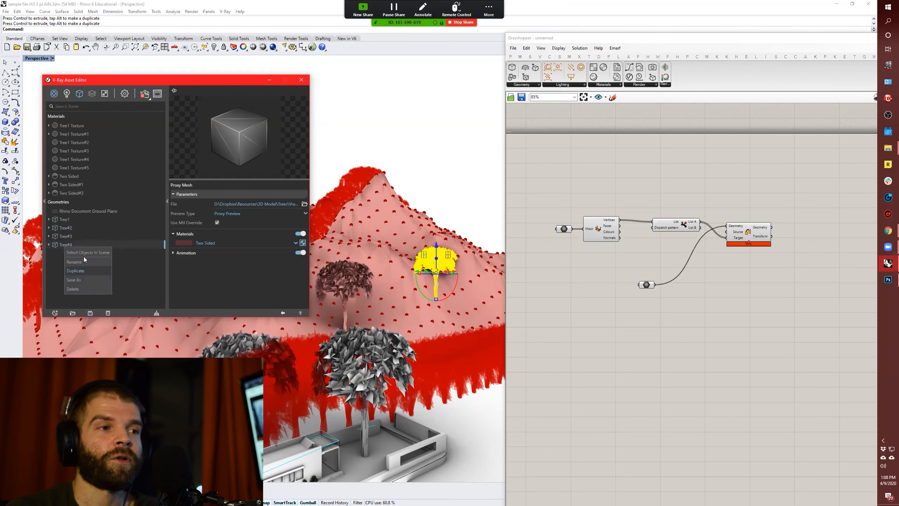
pyautogui.click(65, 237)
# Select the Orient component for the scattered trees and show the V-Ray frame buffer
pyautogui.moveTo(407, 318); pyautogui.dragTo(389, 326, button='right')
pyautogui.click(748, 232)
pyautogui.click(157, 93)
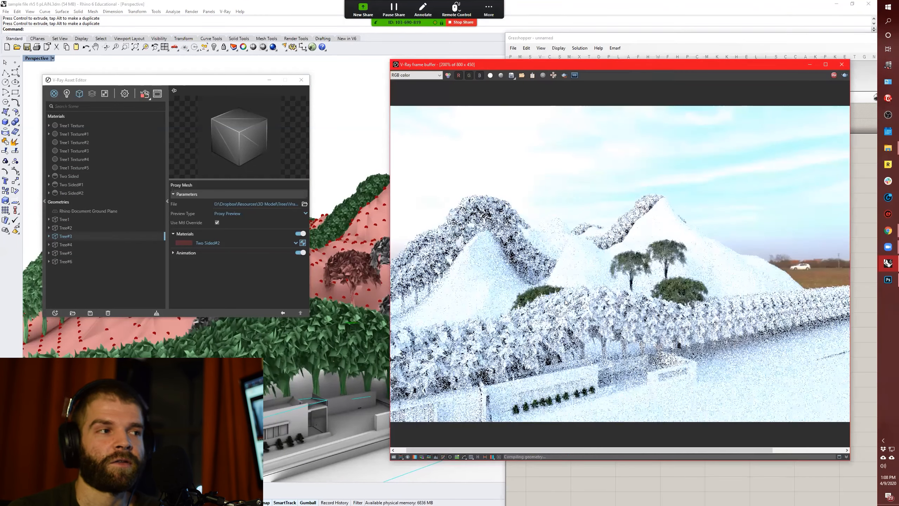
# Rearrange the frame buffer and Asset Editor windows and open the render settings
pyautogui.moveTo(601, 64); pyautogui.dragTo(482, 95)
pyautogui.click(659, 38)
pyautogui.moveTo(160, 80); pyautogui.dragTo(182, 75)
pyautogui.click(148, 89)
pyautogui.click(135, 163)
# Undo the Grasshopper bake of the trees and move the frame buffer aside
pyautogui.click(391, 94)
pyautogui.hotkey('ctrl', 'z')
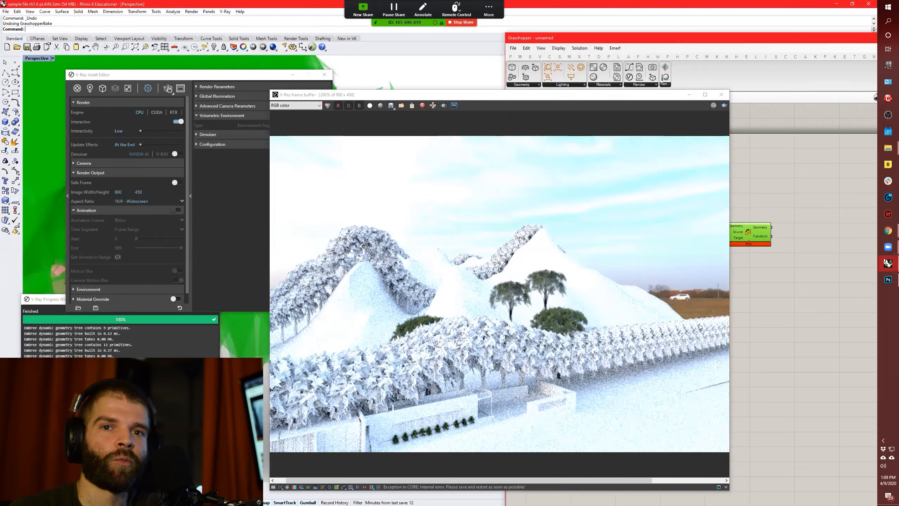
pyautogui.moveTo(391, 94); pyautogui.dragTo(516, 29)
pyautogui.moveTo(319, 357); pyautogui.dragTo(340, 347, button='right')
# Switch the render engine to CUDA and turn off interactive rendering
pyautogui.click(158, 113)
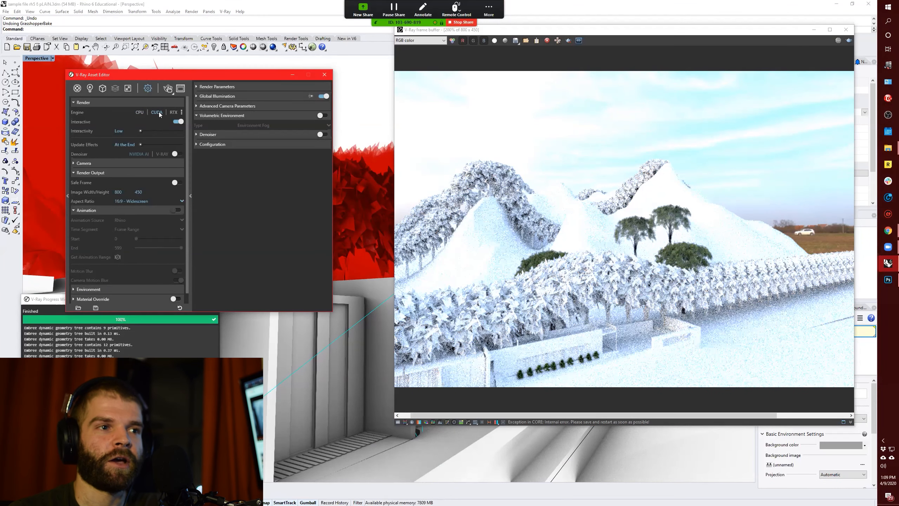
pyautogui.click(240, 202)
pyautogui.click(177, 121)
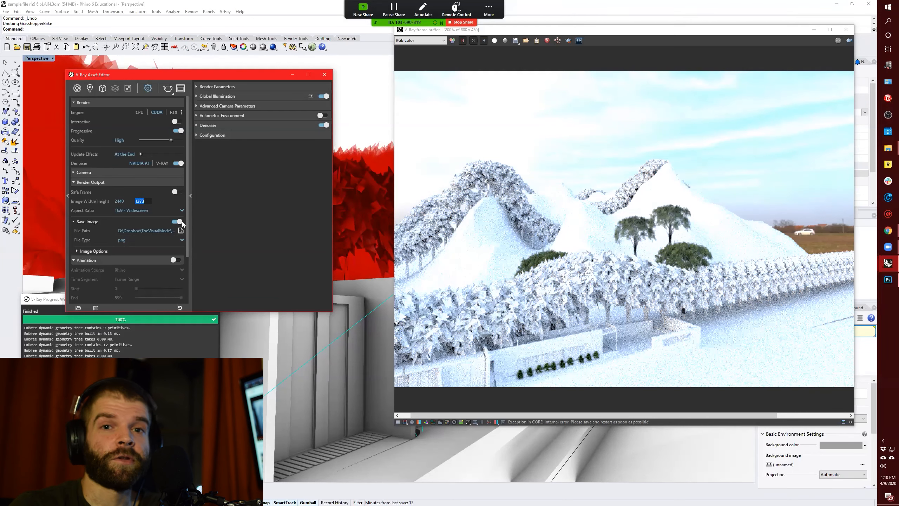
# Choose the save location for the rendered PNG image and collapse the render output settings
pyautogui.click(181, 230)
pyautogui.scroll(-10, 226, 255)
pyautogui.click(538, 321)
pyautogui.scroll(-3, 138, 269)
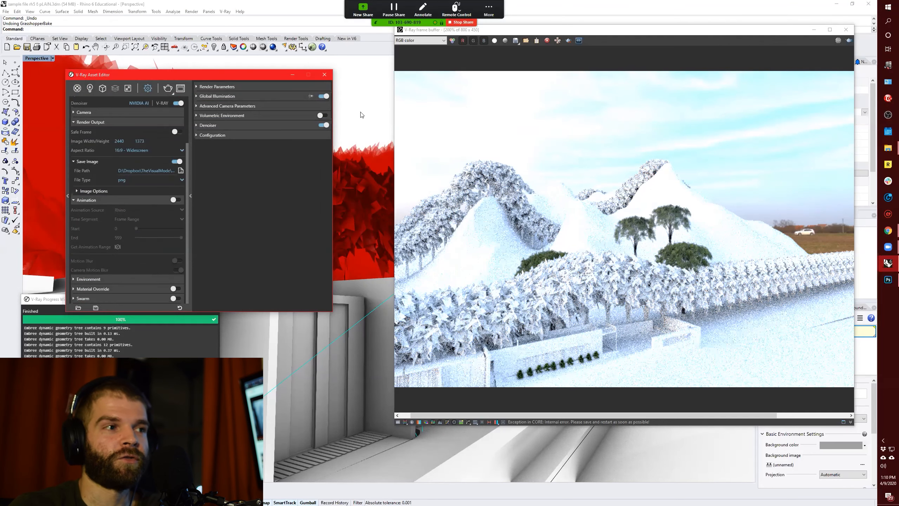
pyautogui.click(112, 172)
pyautogui.click(73, 122)
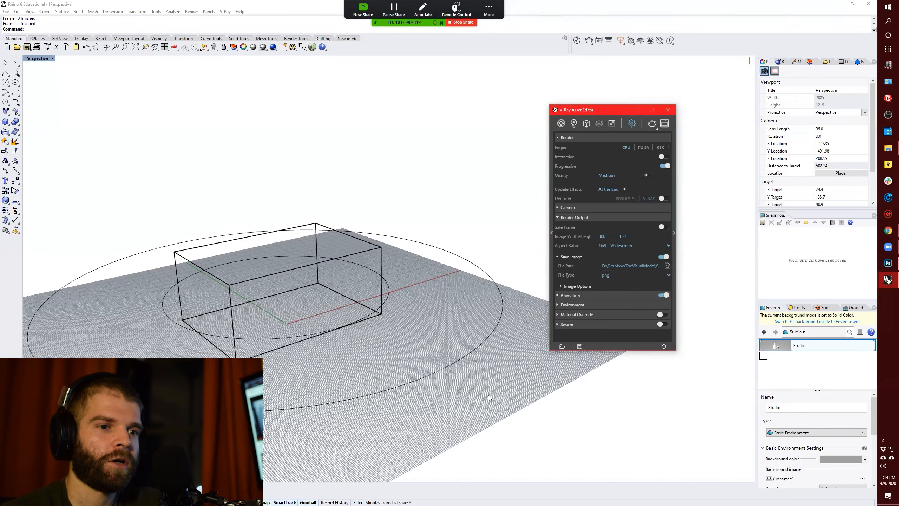
# Browse the project folders in File Explorer for the rendered animation frames
pyautogui.click(454, 258)
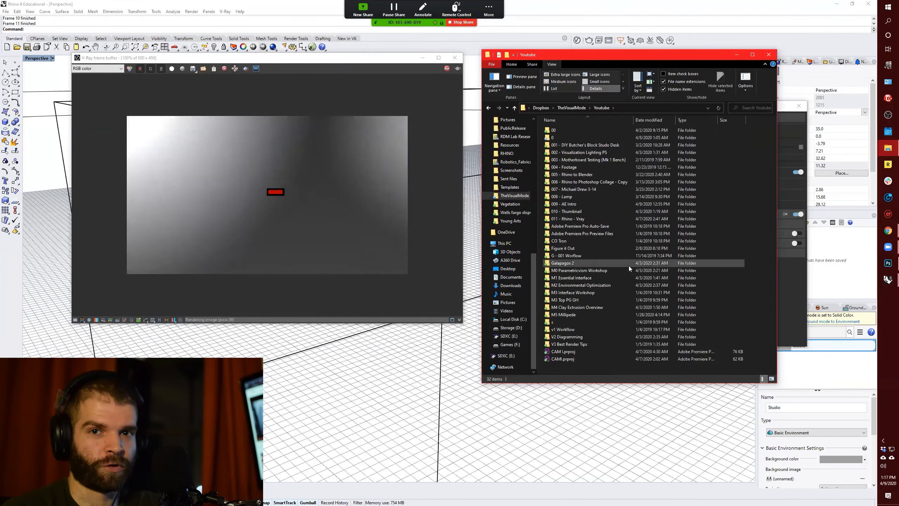
pyautogui.scroll(10, 510, 194)
pyautogui.click(507, 134)
pyautogui.doubleClick(556, 153)
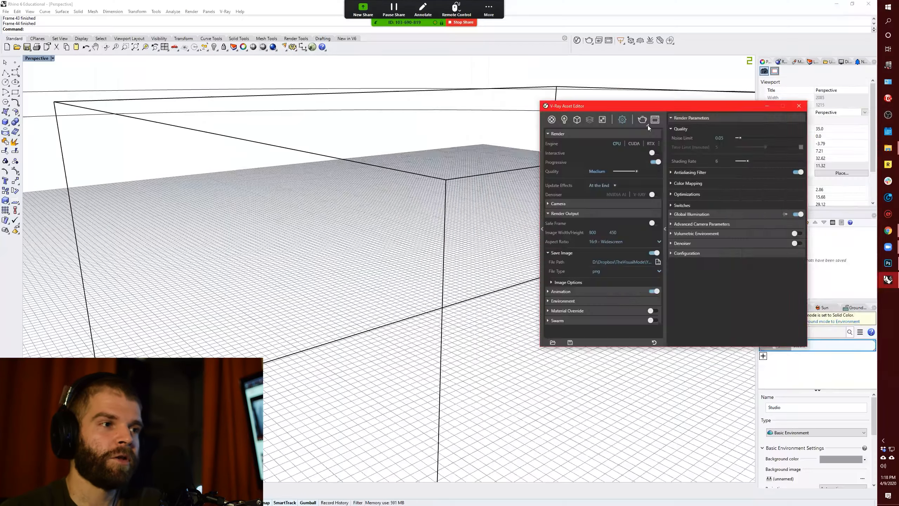
# Start the V-Ray render of the box animation
pyautogui.click(648, 125)
pyautogui.doubleClick(473, 161)
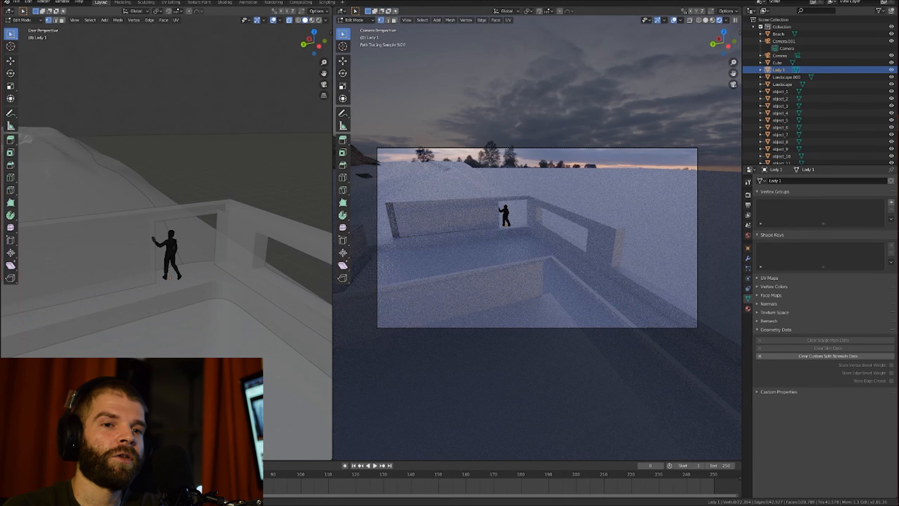
# Switch to Blender and examine the standing figure beside the terrace wall up close
pyautogui.scroll(9, 227, 276)
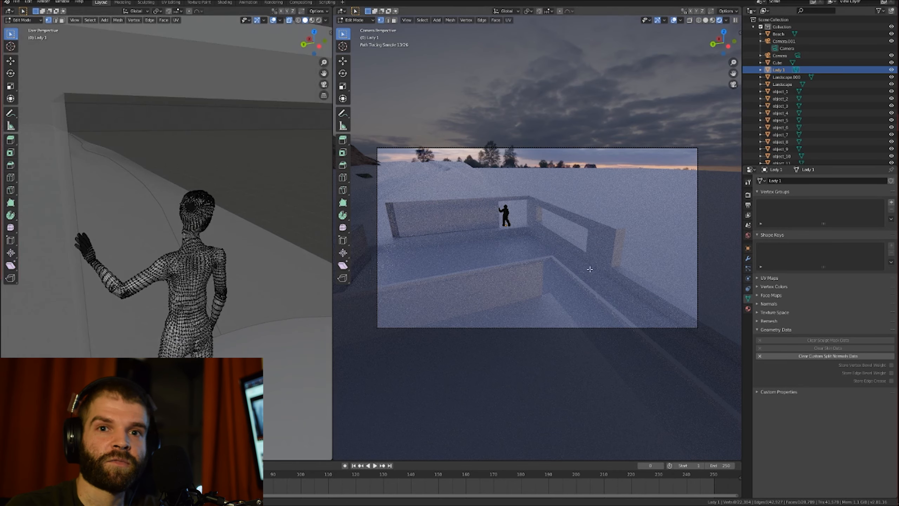
# Return the standing figure from Edit Mode to Object Mode and bring the whole terrace into view
pyautogui.scroll(5, 513, 217)
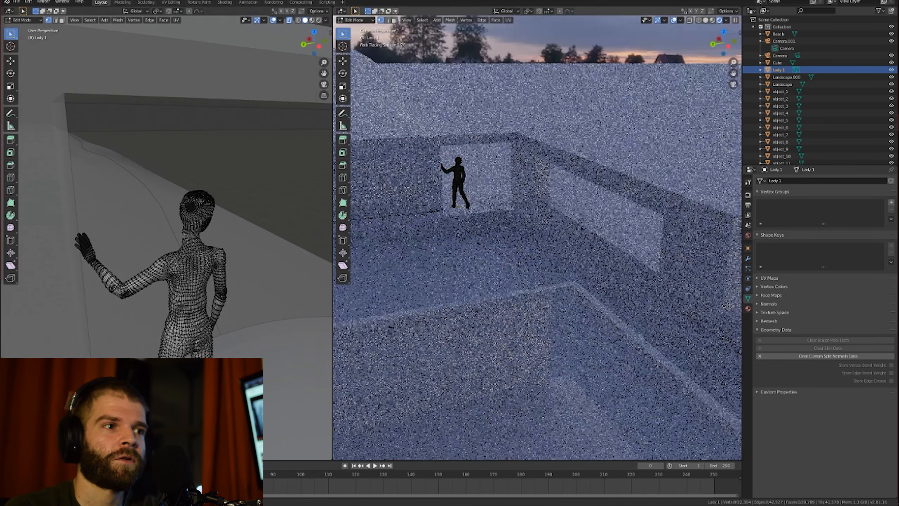
pyautogui.scroll(-4, 469, 208)
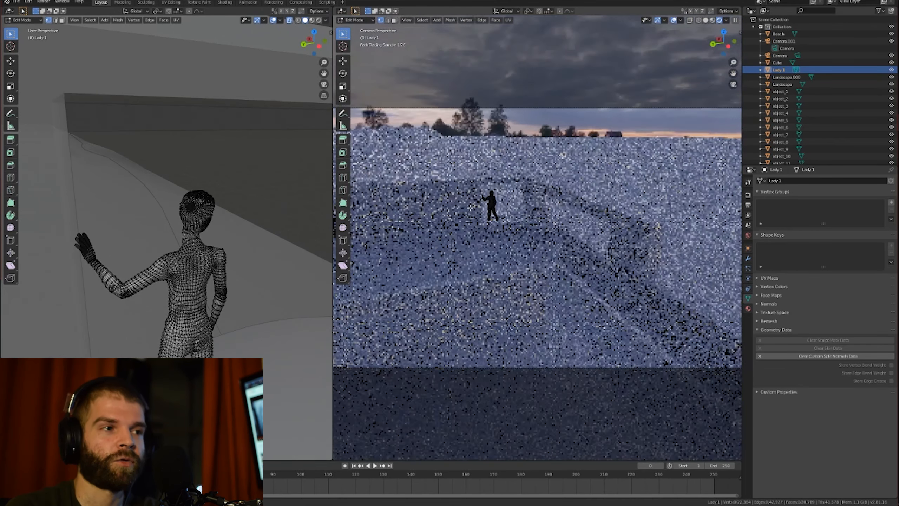
pyautogui.scroll(-2, 481, 208)
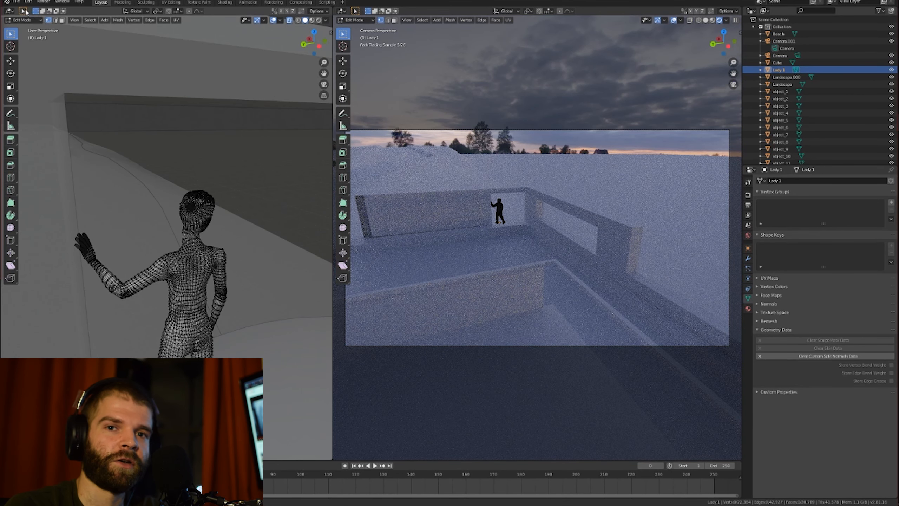
pyautogui.moveTo(182, 223); pyautogui.dragTo(191, 349, button='middle')
pyautogui.scroll(-5, 191, 349)
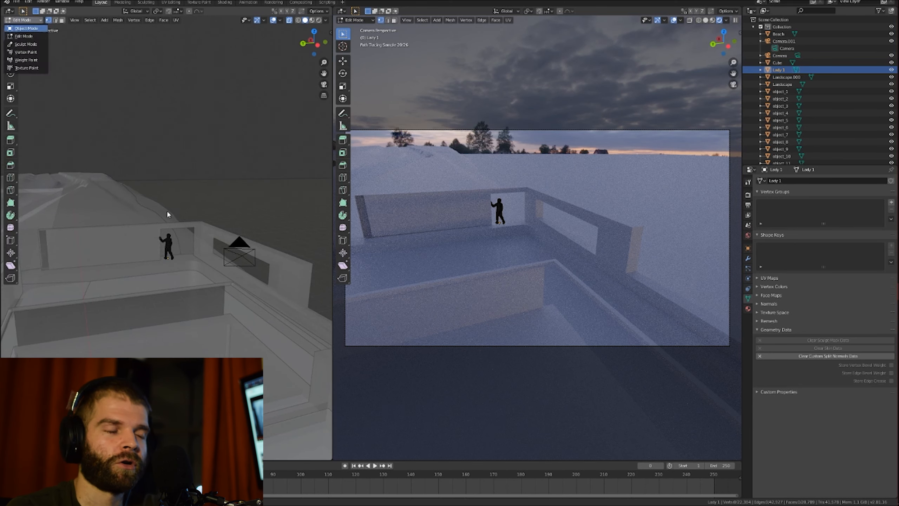
pyautogui.scroll(-3, 176, 299)
pyautogui.moveTo(176, 302); pyautogui.dragTo(159, 273, button='middle')
pyautogui.scroll(4, 167, 286)
# Try to select the terrace's handrails, panels and posts one object at a time
pyautogui.click(142, 223)
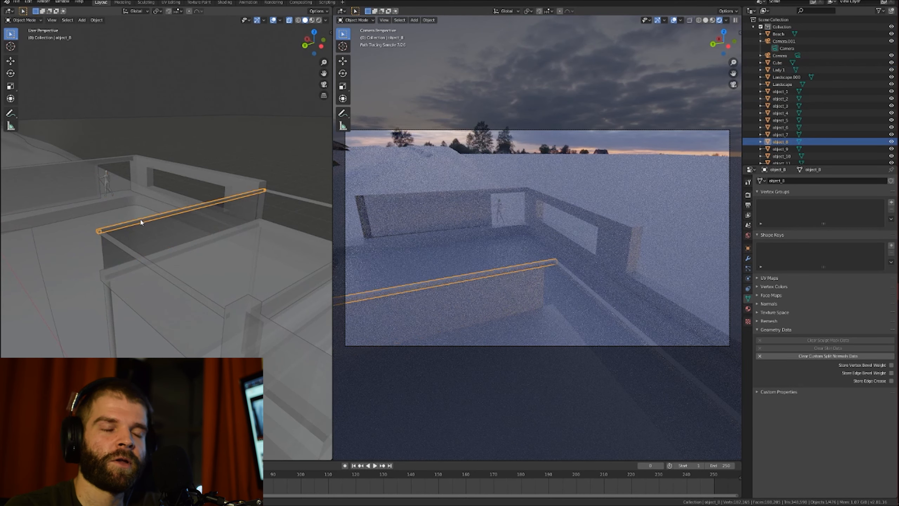
pyautogui.keyDown('shift'); pyautogui.click(149, 264); pyautogui.keyUp('shift')
pyautogui.click(109, 332)
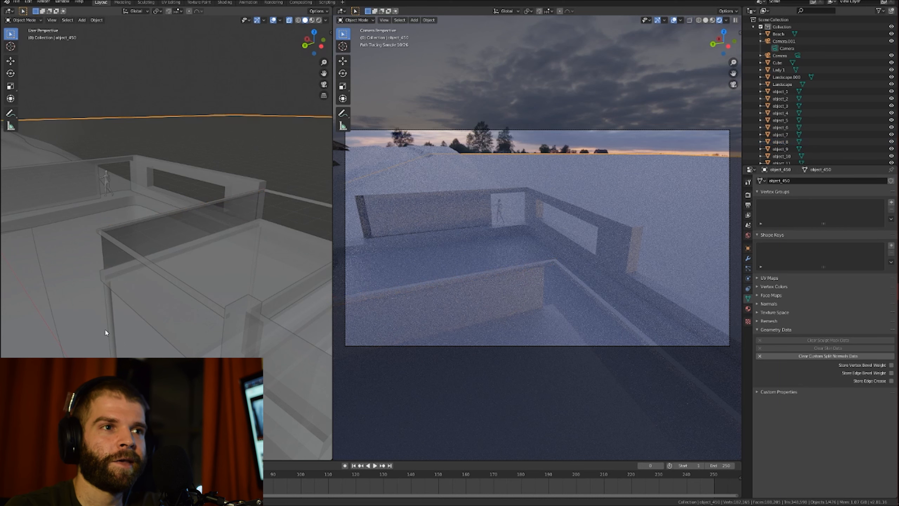
pyautogui.click(110, 333)
pyautogui.click(110, 332)
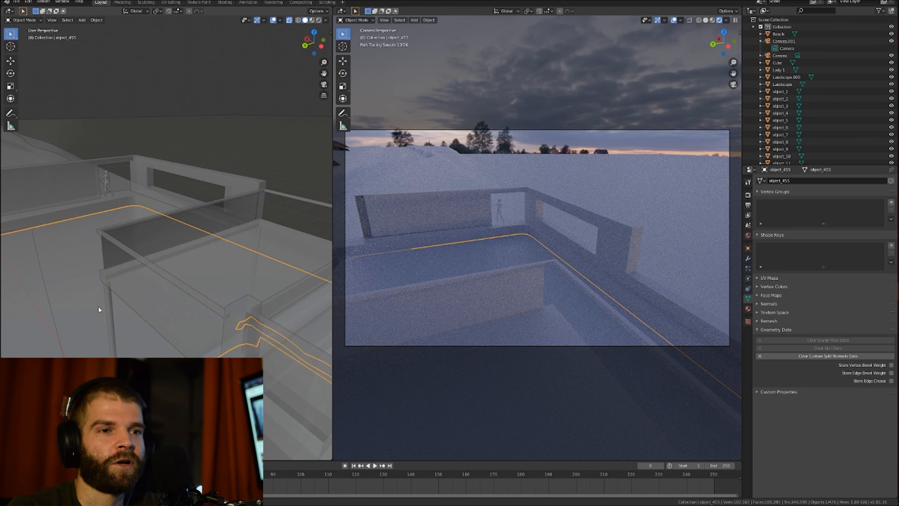
pyautogui.click(109, 317)
pyautogui.click(110, 317)
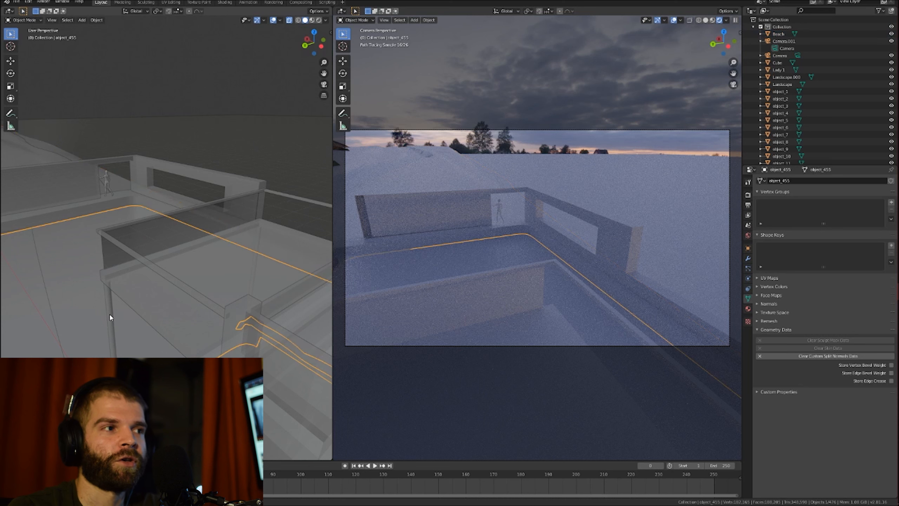
pyautogui.click(283, 197)
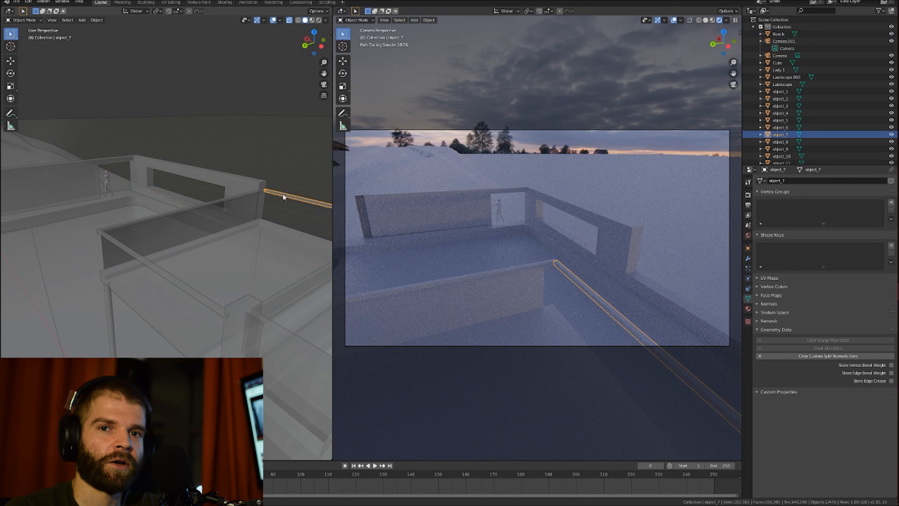
pyautogui.keyDown('shift'); pyautogui.click(117, 262); pyautogui.keyUp('shift')
pyautogui.keyDown('shift'); pyautogui.click(107, 234); pyautogui.keyUp('shift')
pyautogui.click(157, 307)
# Box-select the projecting terrace's railing, panels and supporting posts together
pyautogui.moveTo(158, 351); pyautogui.dragTo(131, 216, button='middle')
pyautogui.click(47, 279)
pyautogui.click(50, 270)
pyautogui.moveTo(121, 139); pyautogui.dragTo(42, 267)
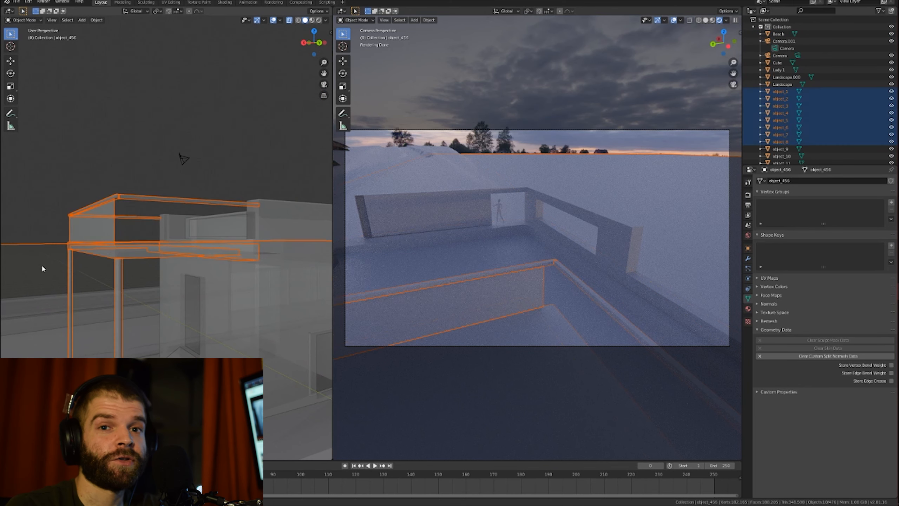
pyautogui.click(113, 172)
pyautogui.moveTo(152, 168); pyautogui.dragTo(155, 162, button='middle')
pyautogui.moveTo(152, 100); pyautogui.dragTo(36, 252)
pyautogui.moveTo(170, 197); pyautogui.dragTo(154, 240, button='middle')
pyautogui.scroll(3, 155, 240)
pyautogui.keyDown('shift'); pyautogui.moveTo(201, 285); pyautogui.dragTo(231, 286, button='middle'); pyautogui.keyUp('shift')
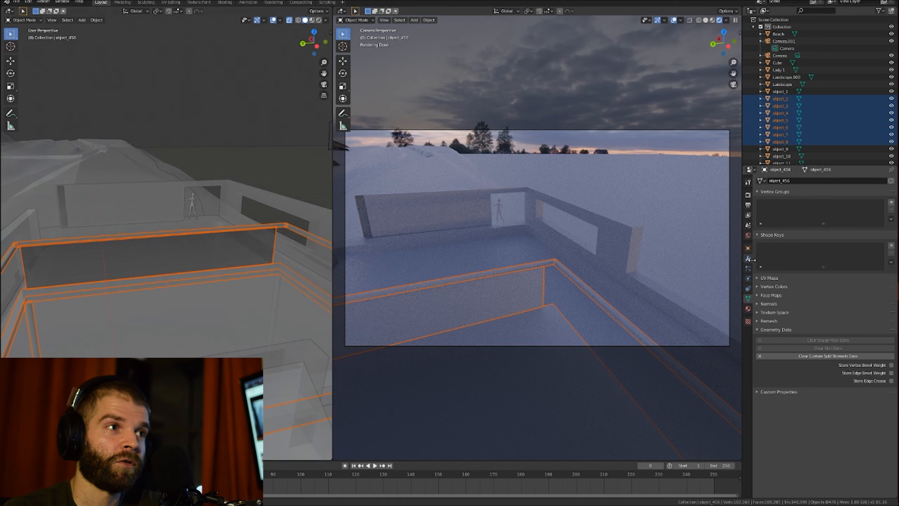
# Add a second material slot to the active terrace railing object and create a new material in it
pyautogui.click(748, 308)
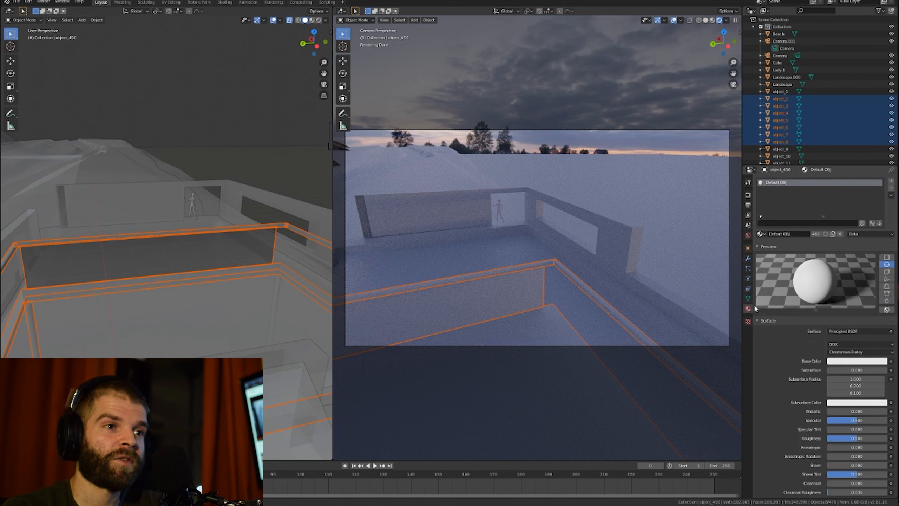
pyautogui.click(762, 234)
pyautogui.click(761, 234)
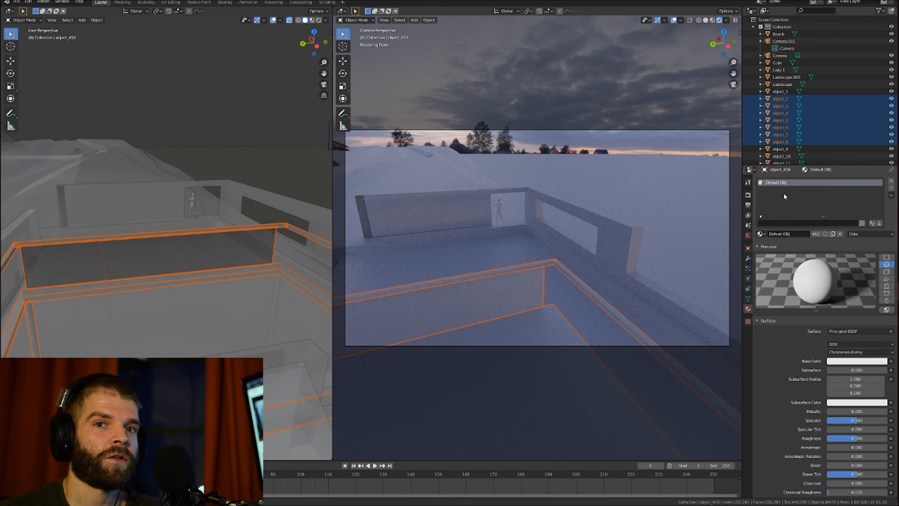
pyautogui.click(892, 182)
pyautogui.click(790, 234)
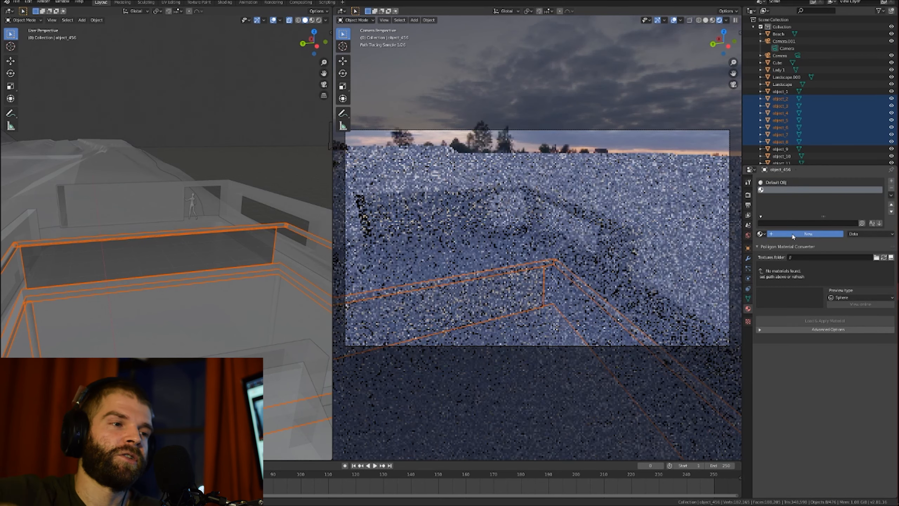